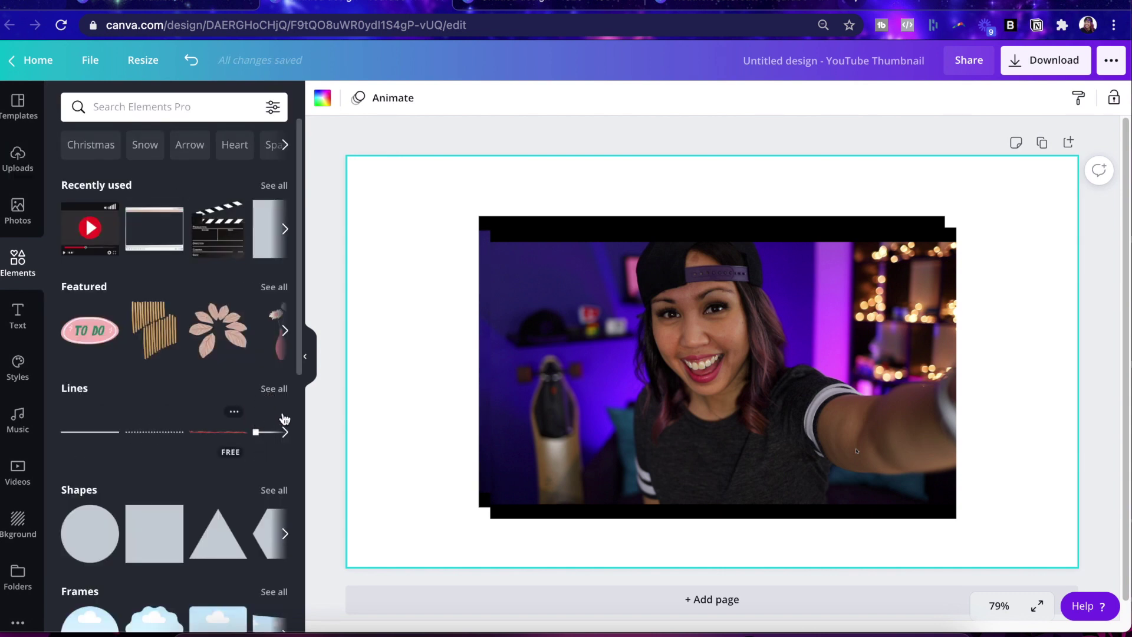
Browse the Gradients elements and add the thin pink-to-yellow gradient line to the thumbnail
scroll(209, 446, down, 5)
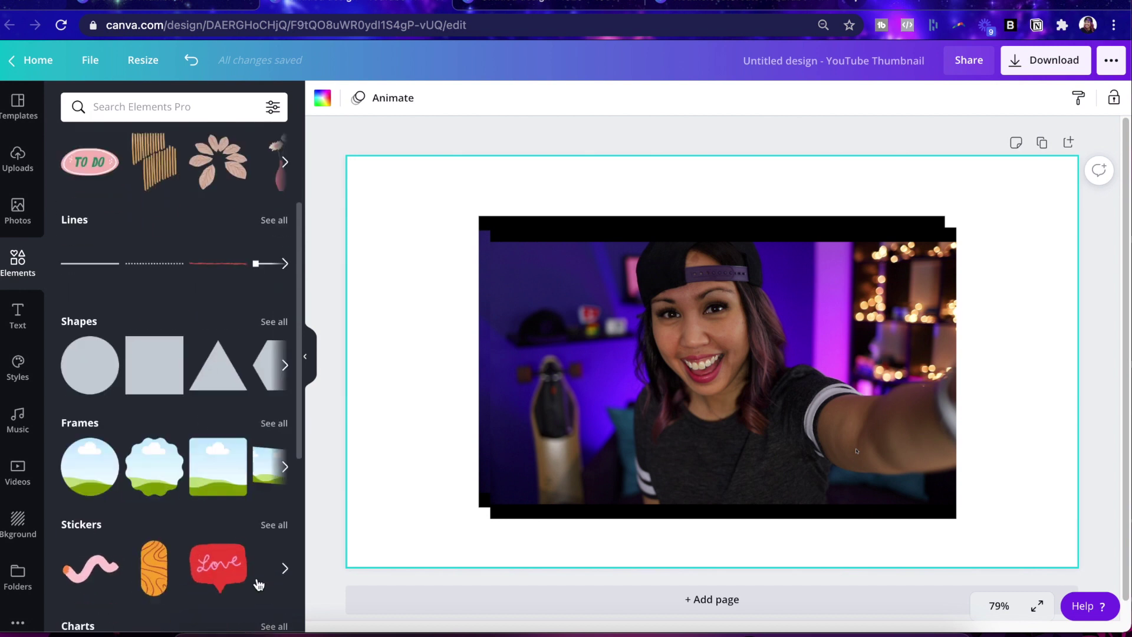
scroll(240, 575, down, 4)
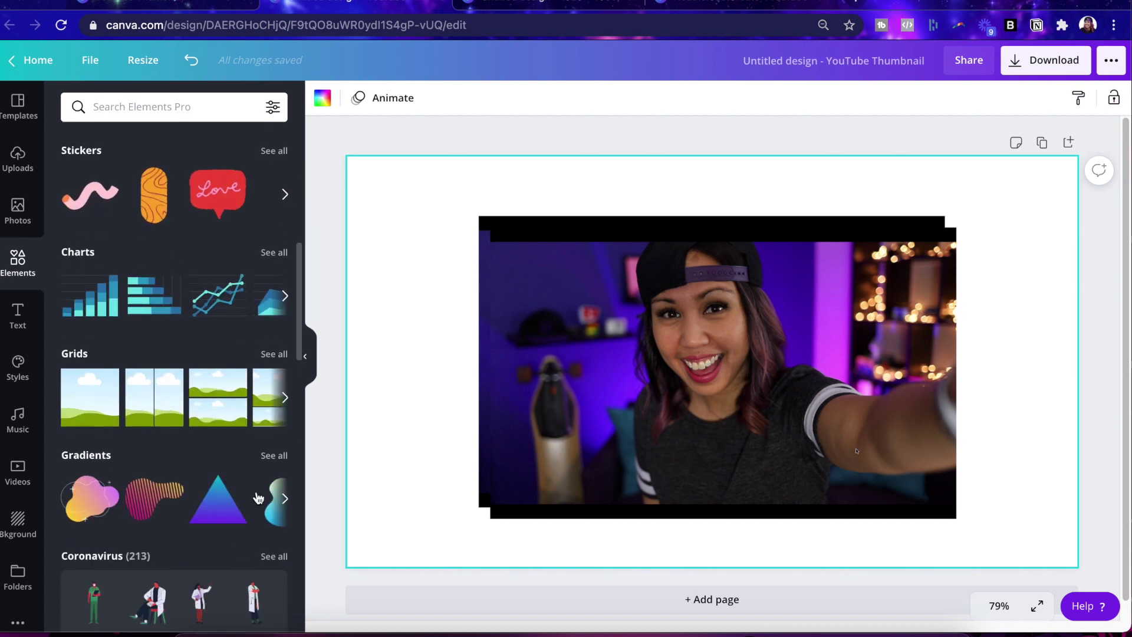
click(266, 457)
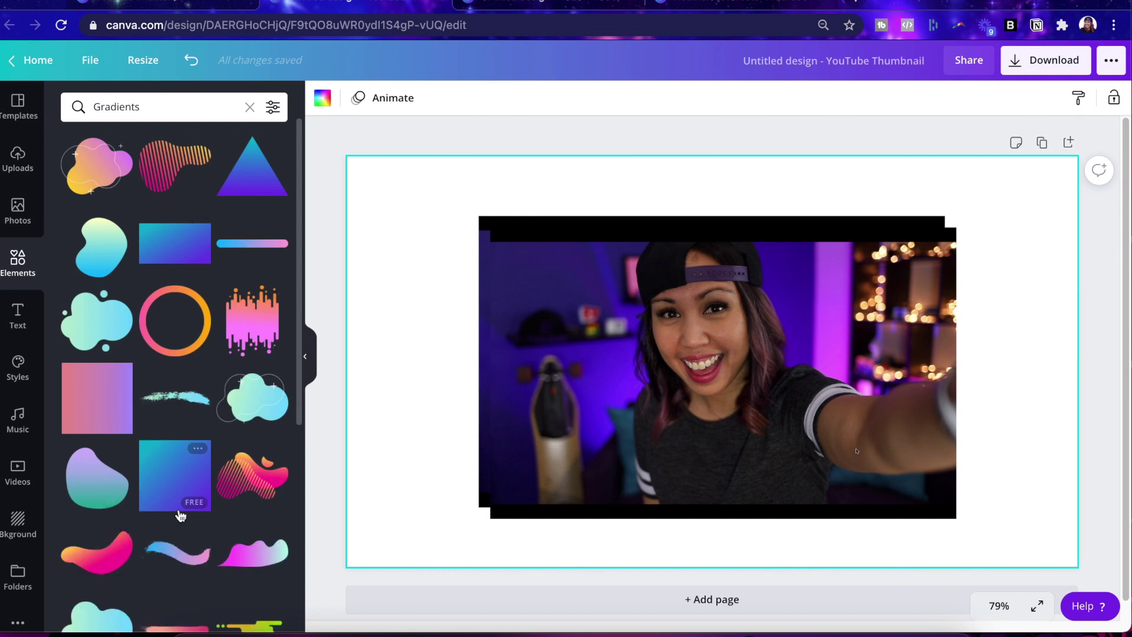
scroll(177, 531, down, 8)
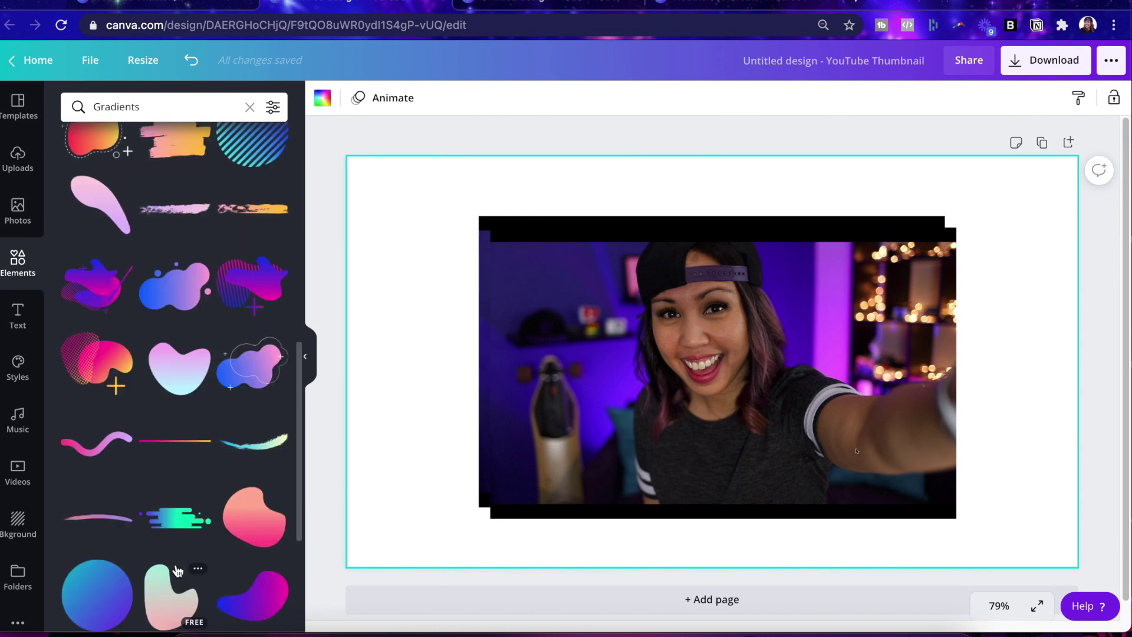
click(184, 434)
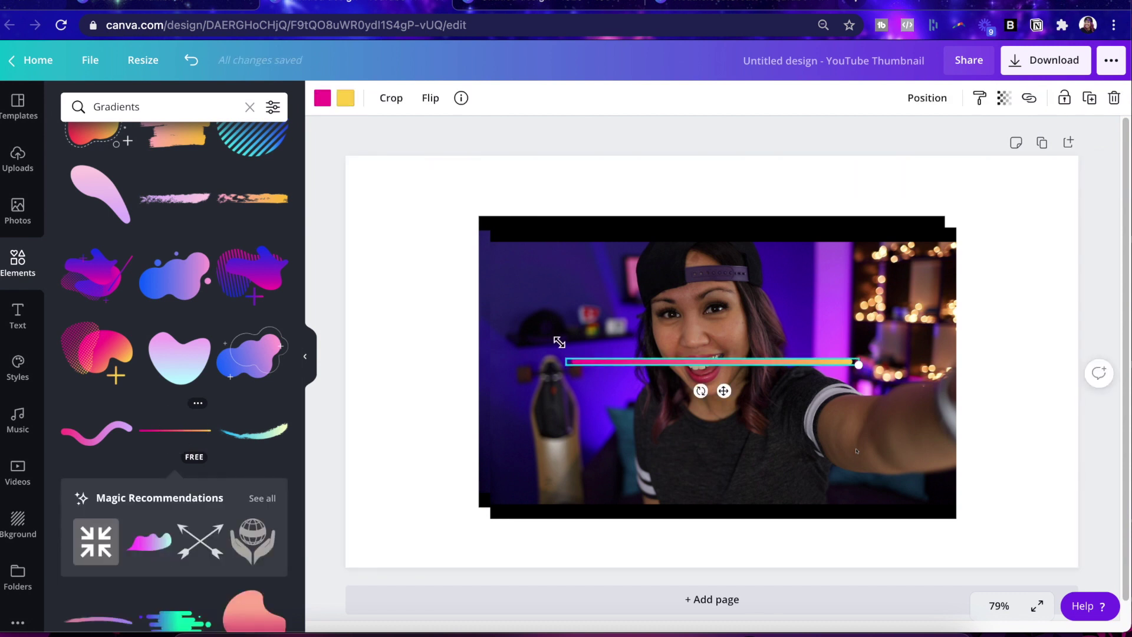
Enlarge the gradient line to span the full page width and align it with the page's upper edge
drag(587, 362, 364, 166)
drag(637, 168, 1114, 208)
mouse_move(1022, 179)
mouse_down()
mouse_move(1007, 171)
mouse_move(1019, 170)
mouse_up()
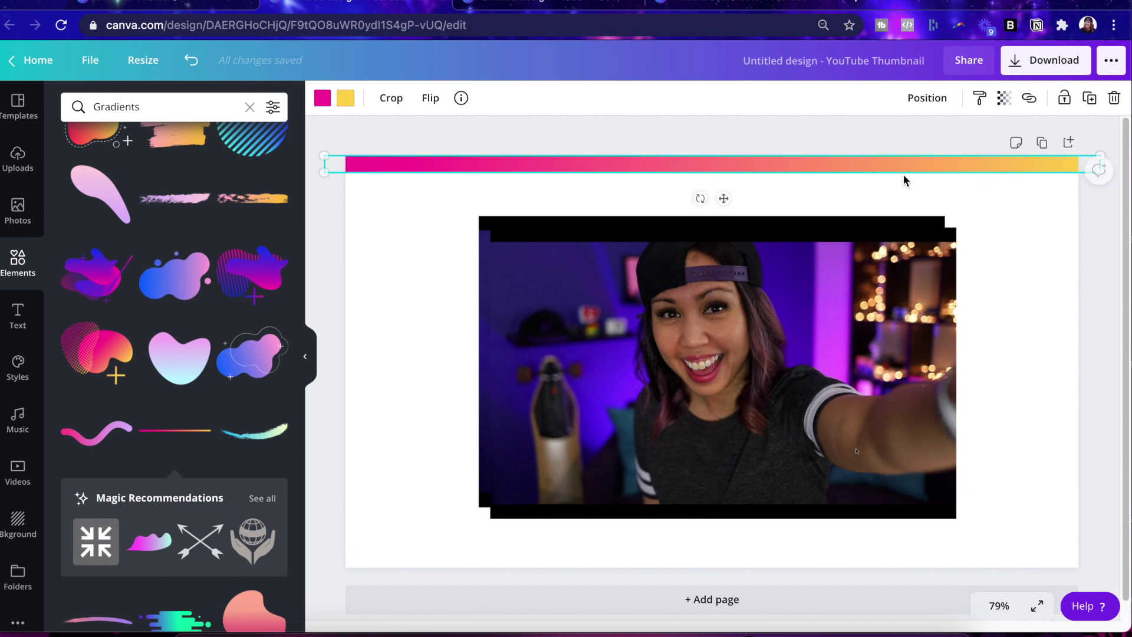
Change the yellow end of the gradient bar to purple with hex code #680DB, keeping the pink end
click(323, 101)
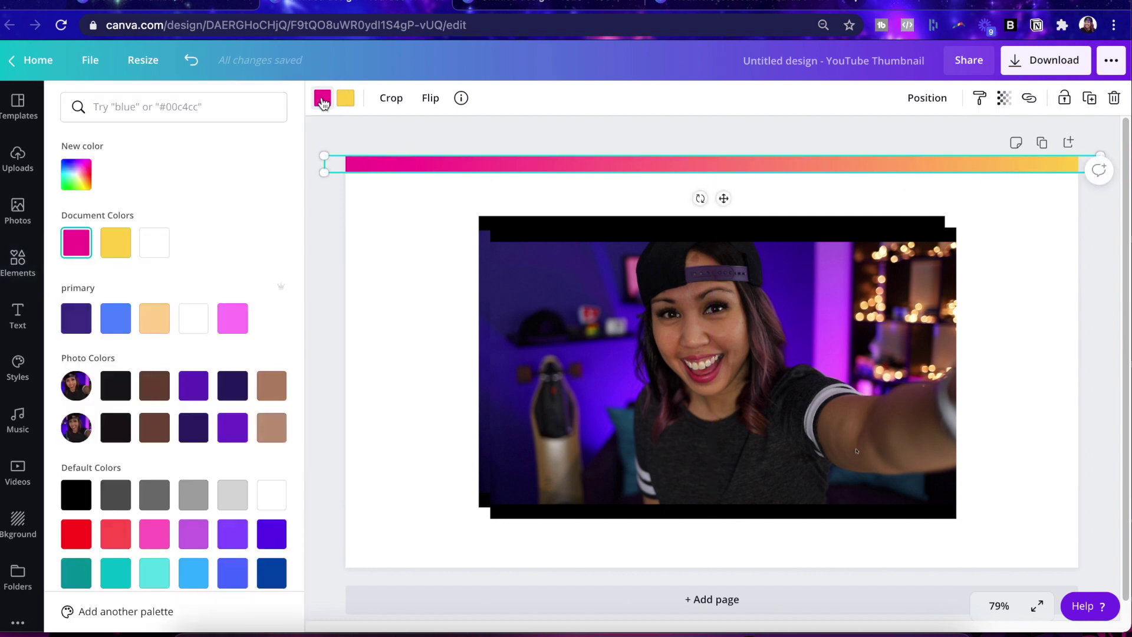
click(77, 177)
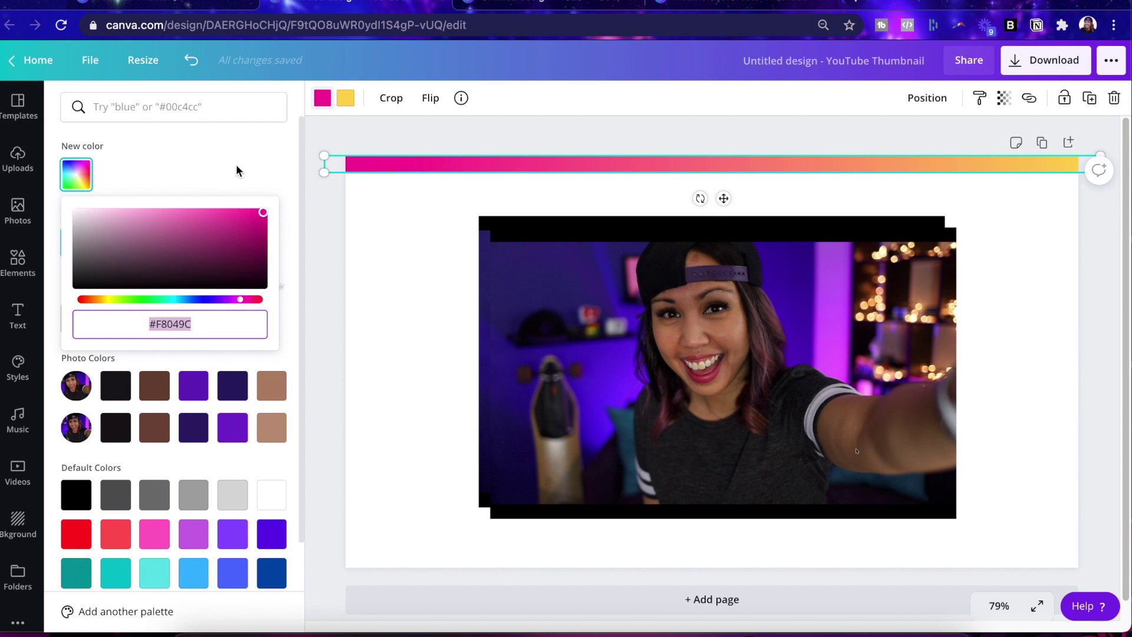
click(345, 99)
click(77, 180)
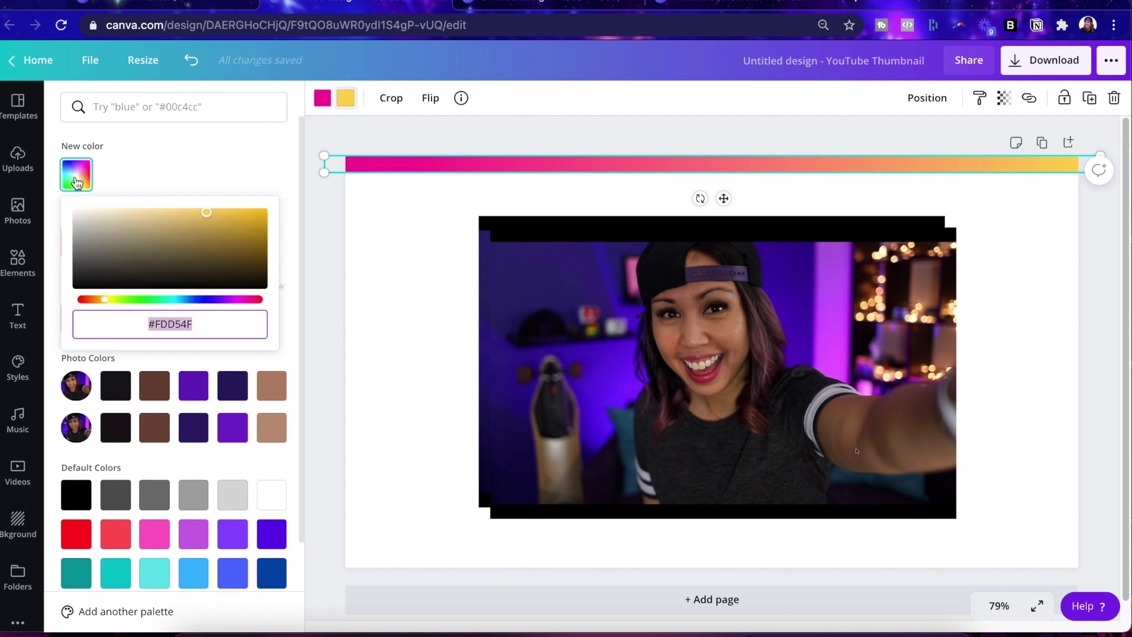
drag(208, 324, 157, 324)
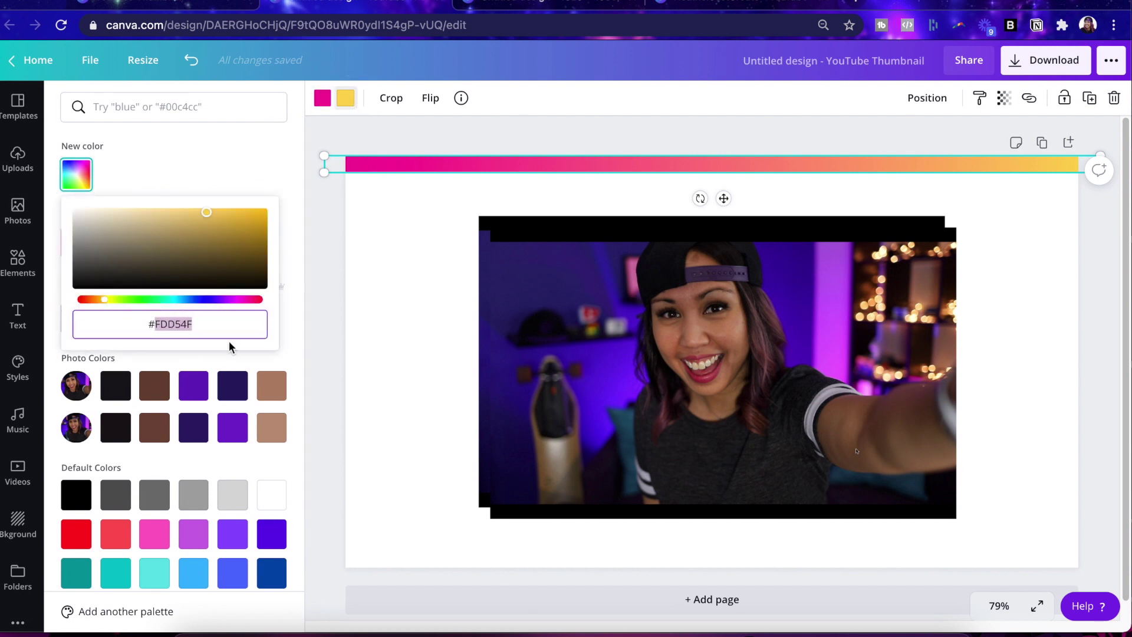
text(680)
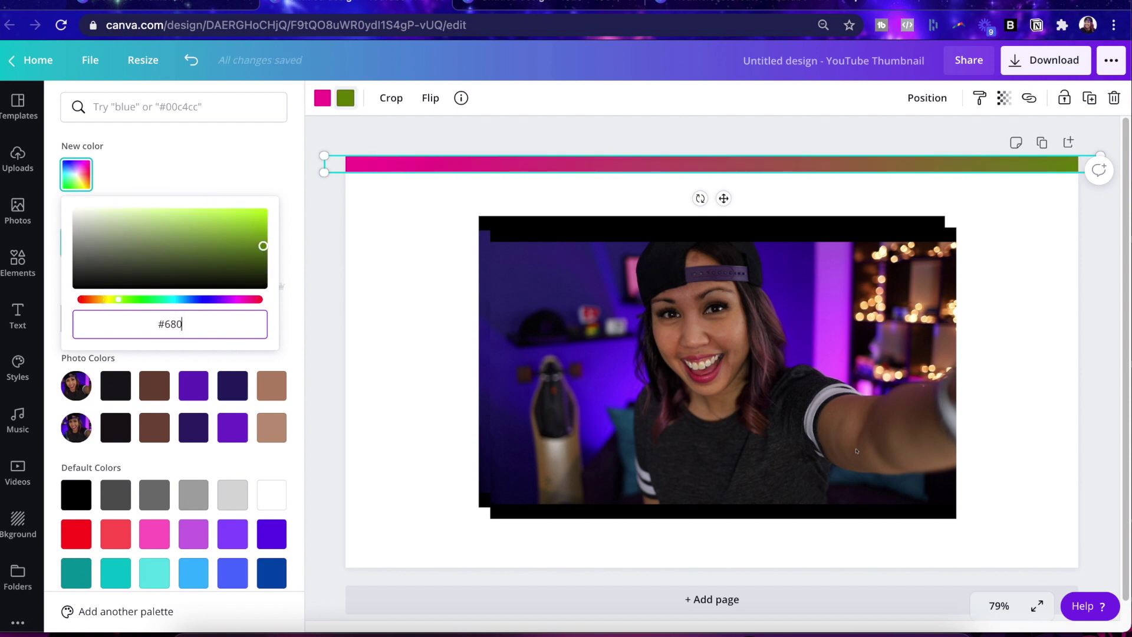
text(DBD)
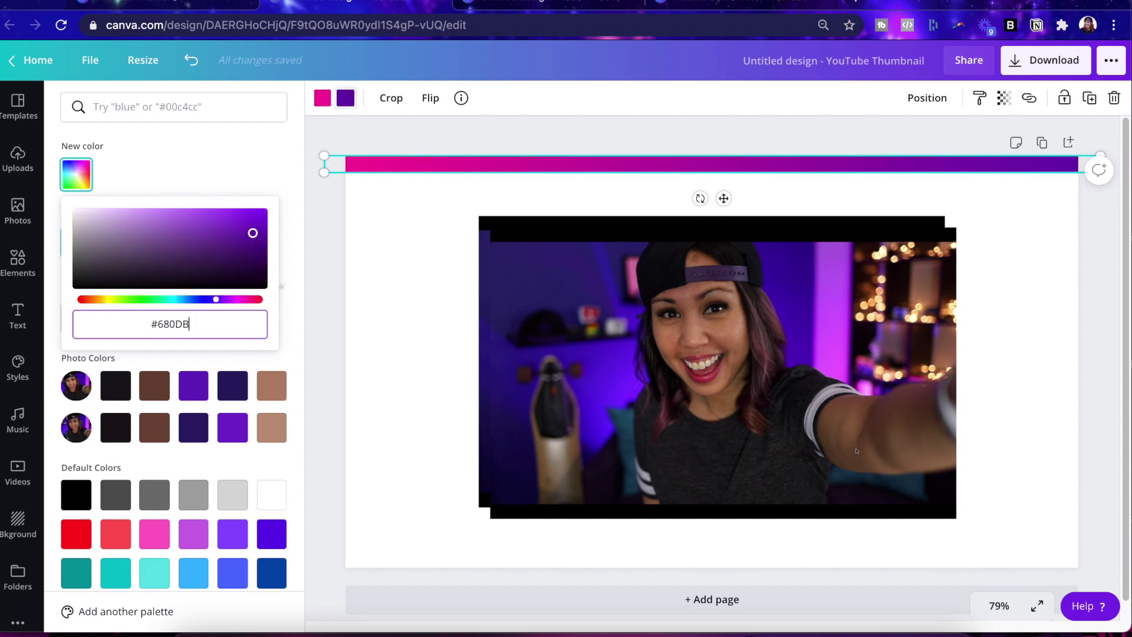
key(Return)
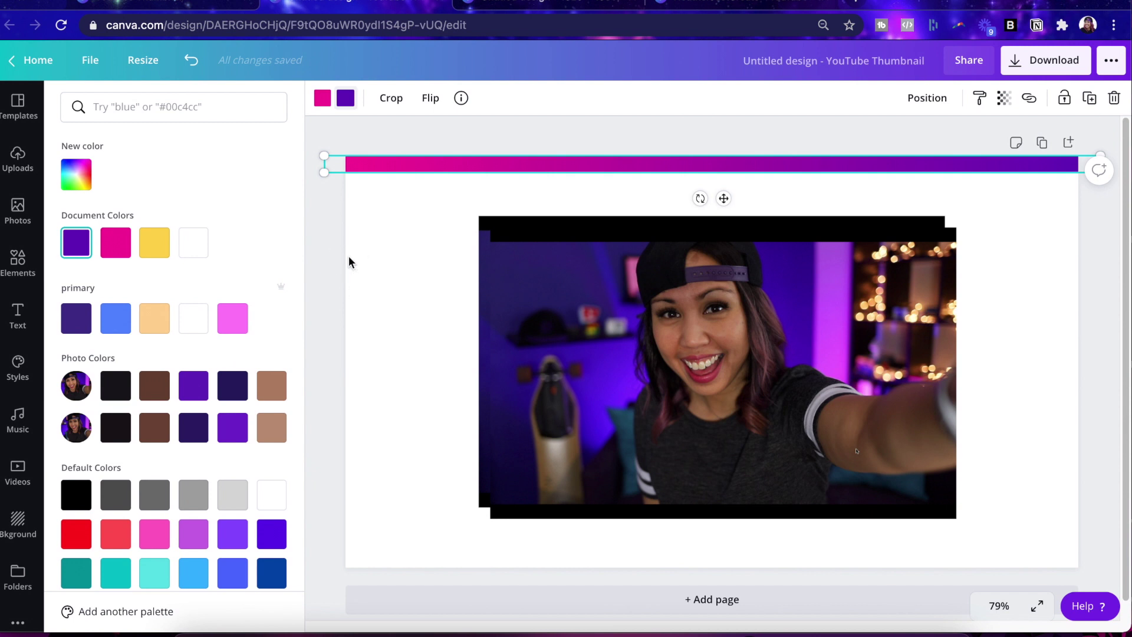
click(388, 170)
key(Escape)
Duplicate the gradient bar, rotate the copy 180 degrees and align it with the page's lower edge
click(413, 166)
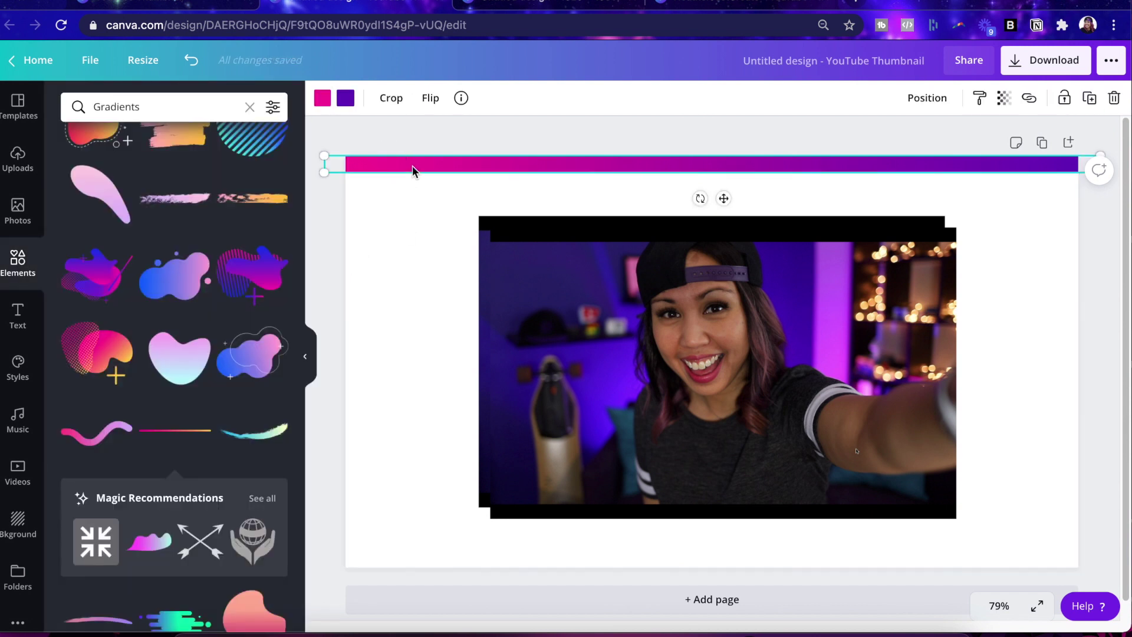
key(ctrl+d)
drag(558, 177, 562, 196)
drag(712, 222, 735, 136)
drag(734, 206, 723, 552)
click(396, 392)
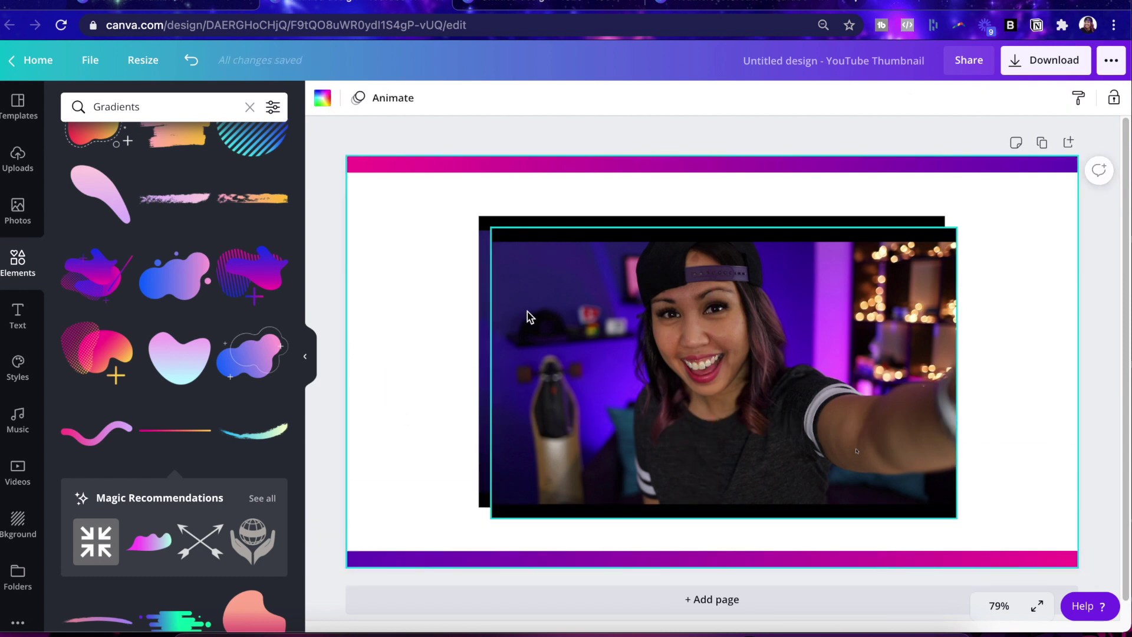
Separate the two overlapping selfie photos, delete one of them and move the remaining one back near the page centre
drag(570, 332, 424, 304)
drag(873, 336, 997, 406)
click(609, 362)
drag(944, 371, 765, 329)
key(Delete)
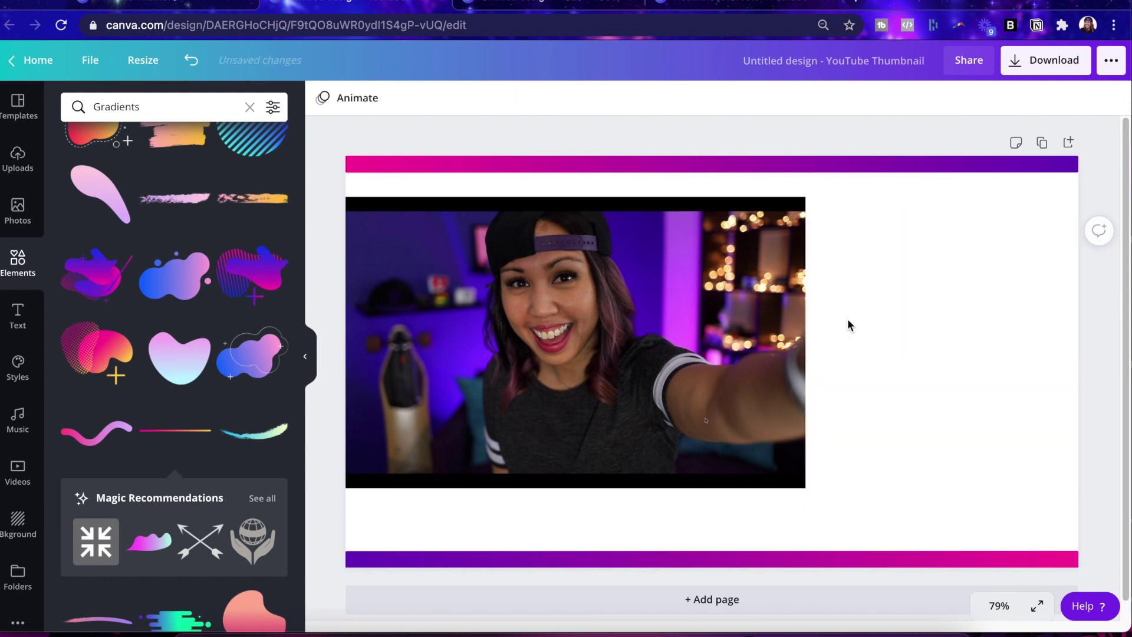
drag(455, 392, 578, 397)
click(434, 377)
Add a second copy of the selfie photo from the uploads, using the first image in the list
click(17, 159)
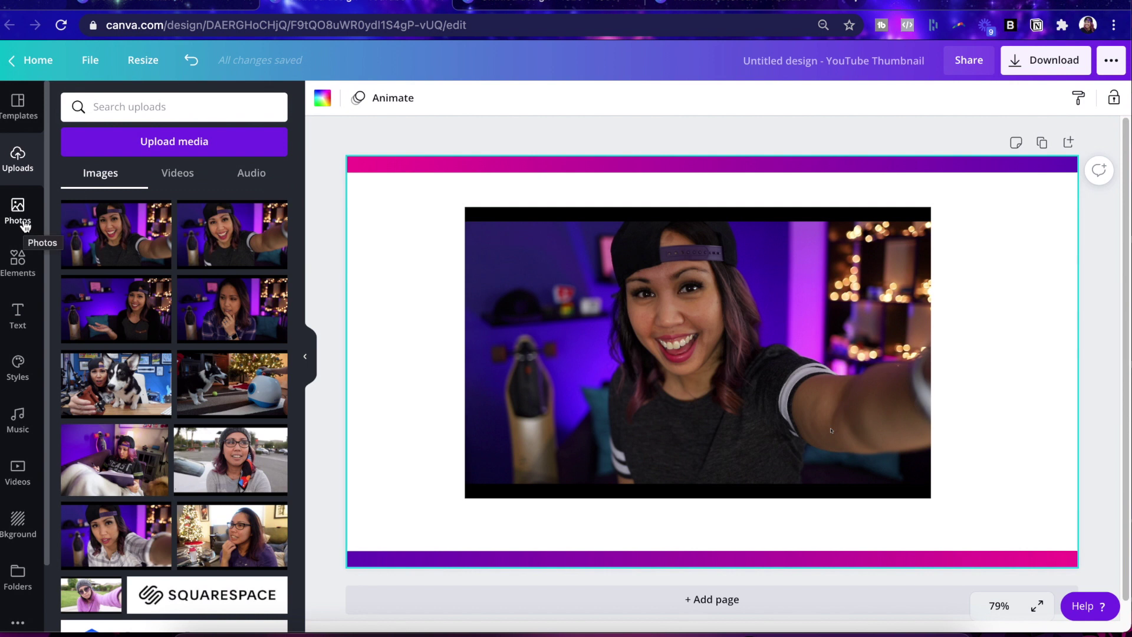
click(261, 254)
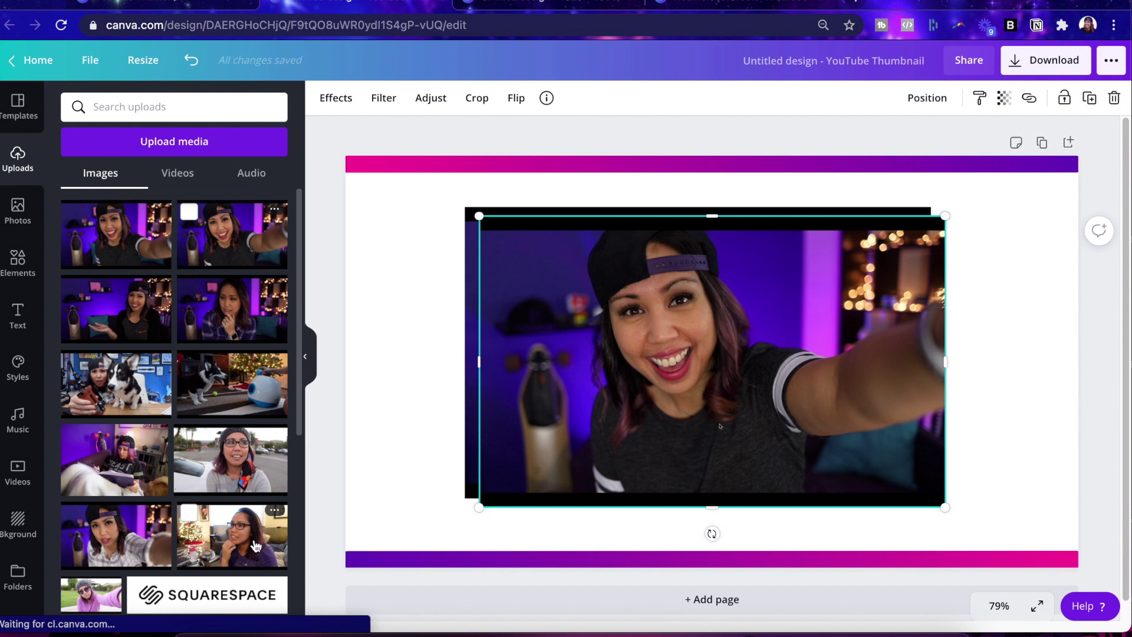
key(ctrl+z)
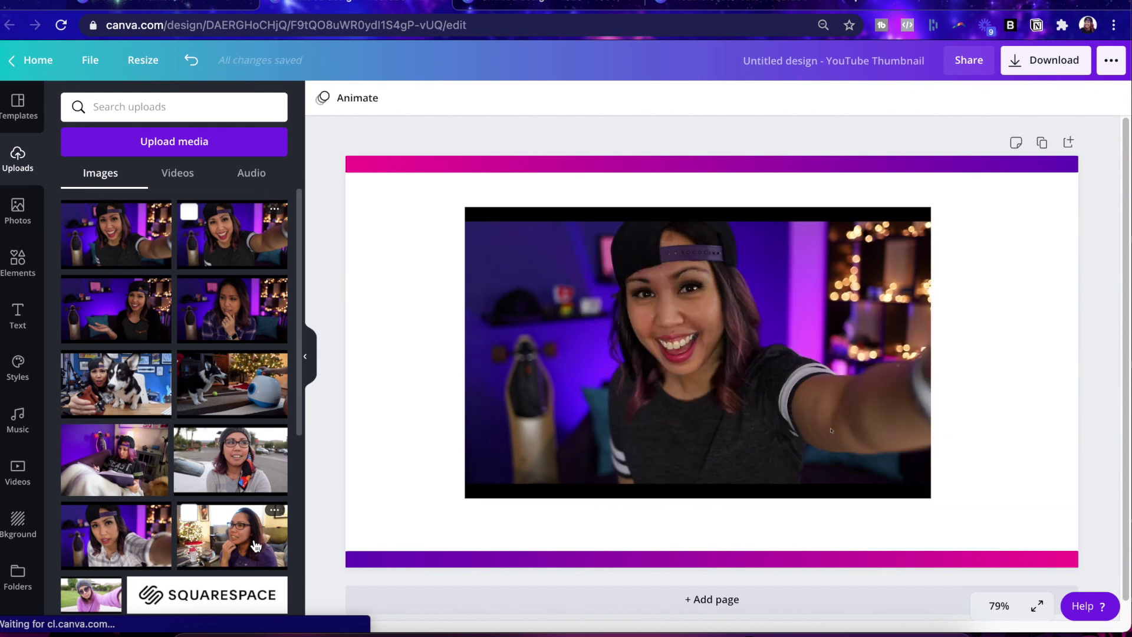
click(121, 255)
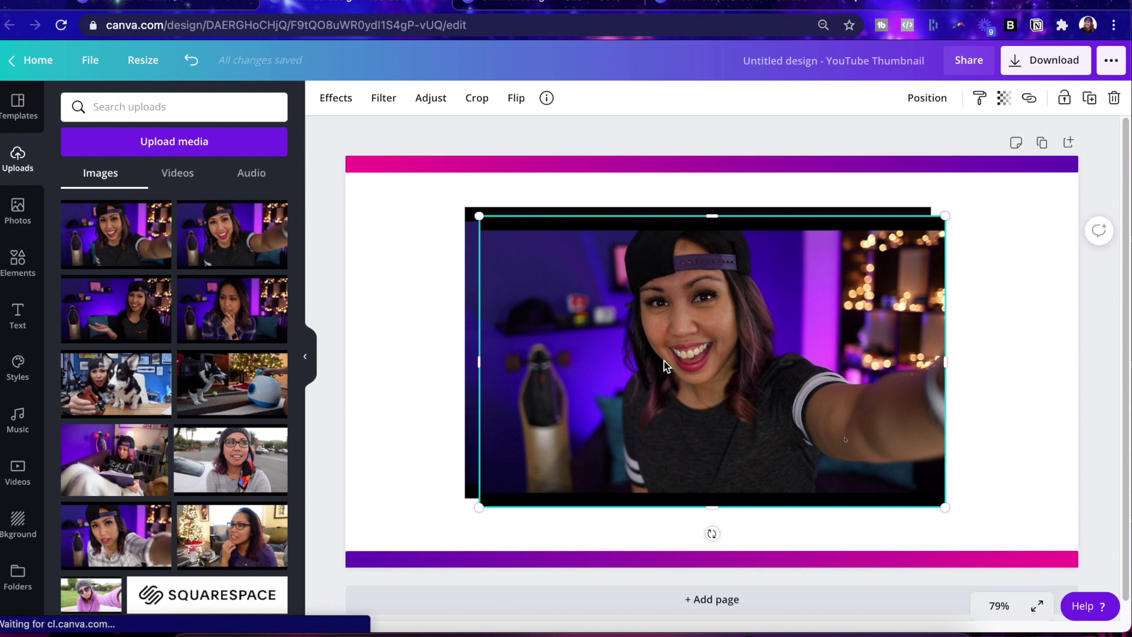
Remove the background of the newly added selfie photo with Background Remover
click(324, 99)
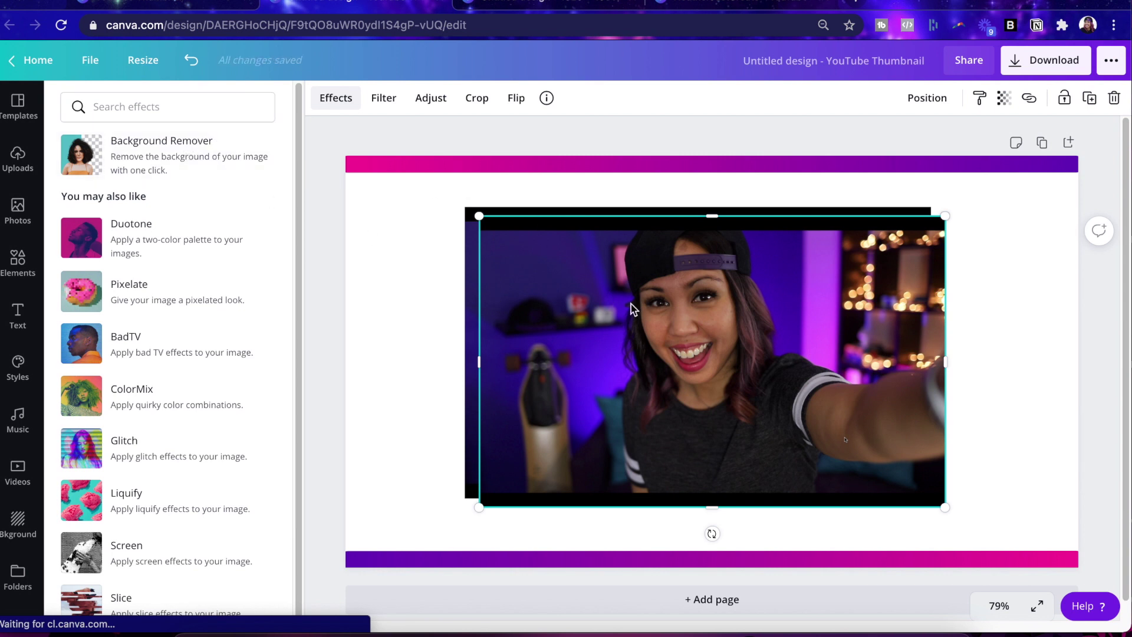
drag(635, 310, 568, 179)
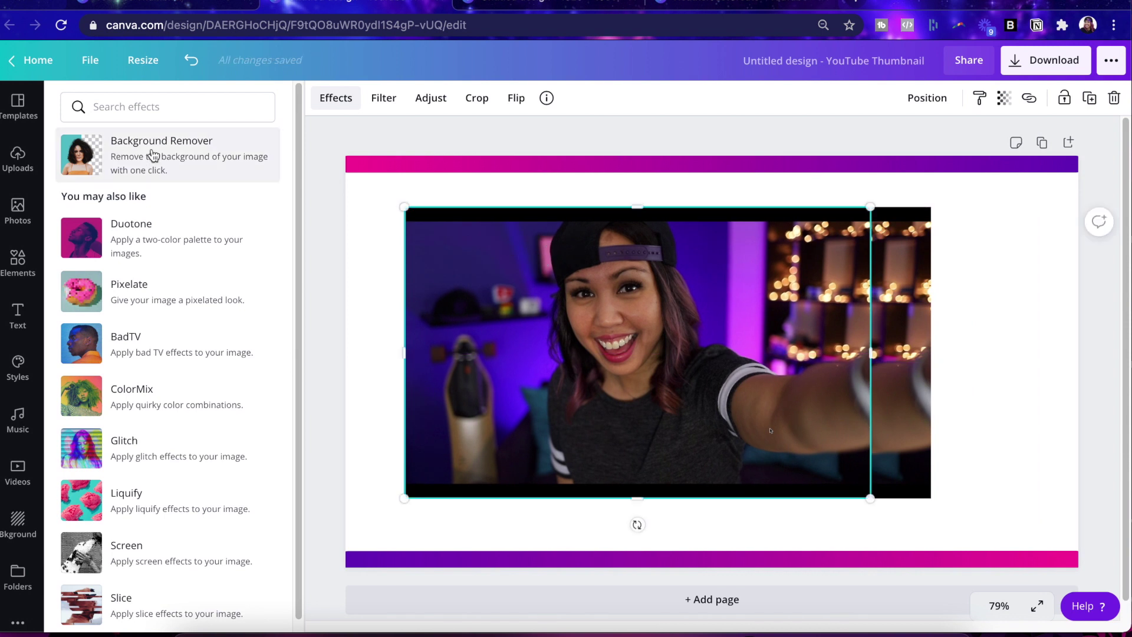
click(119, 156)
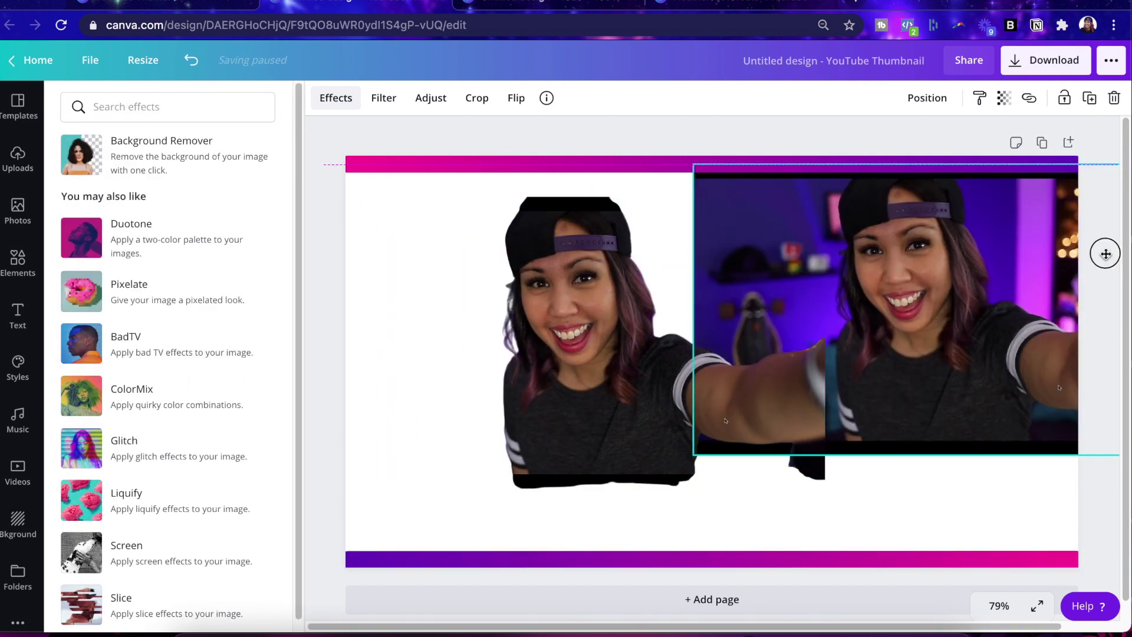
Pull the cutout and the original photo apart, then lay the cutout exactly over the original near the page centre
drag(726, 420, 531, 351)
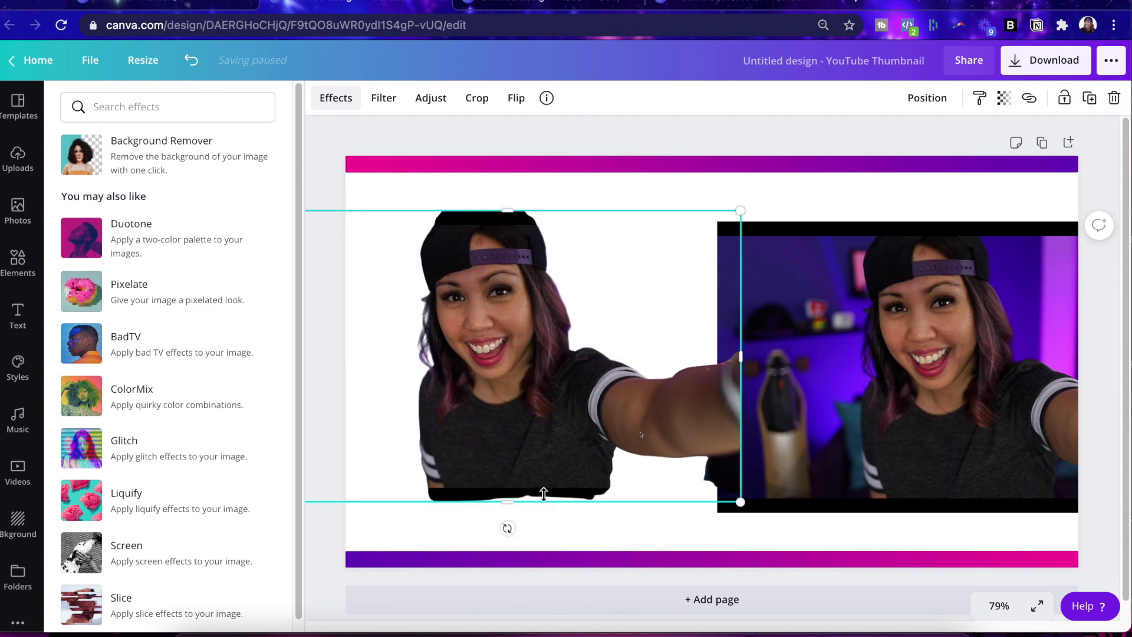
drag(712, 488, 673, 506)
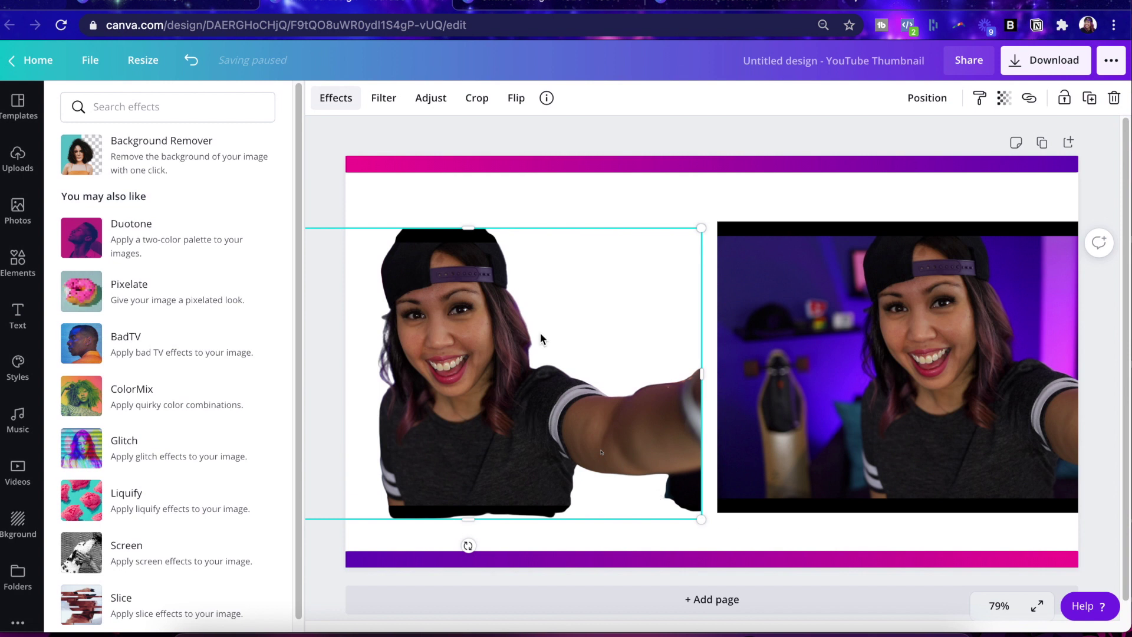
drag(865, 344, 617, 328)
drag(417, 417, 656, 391)
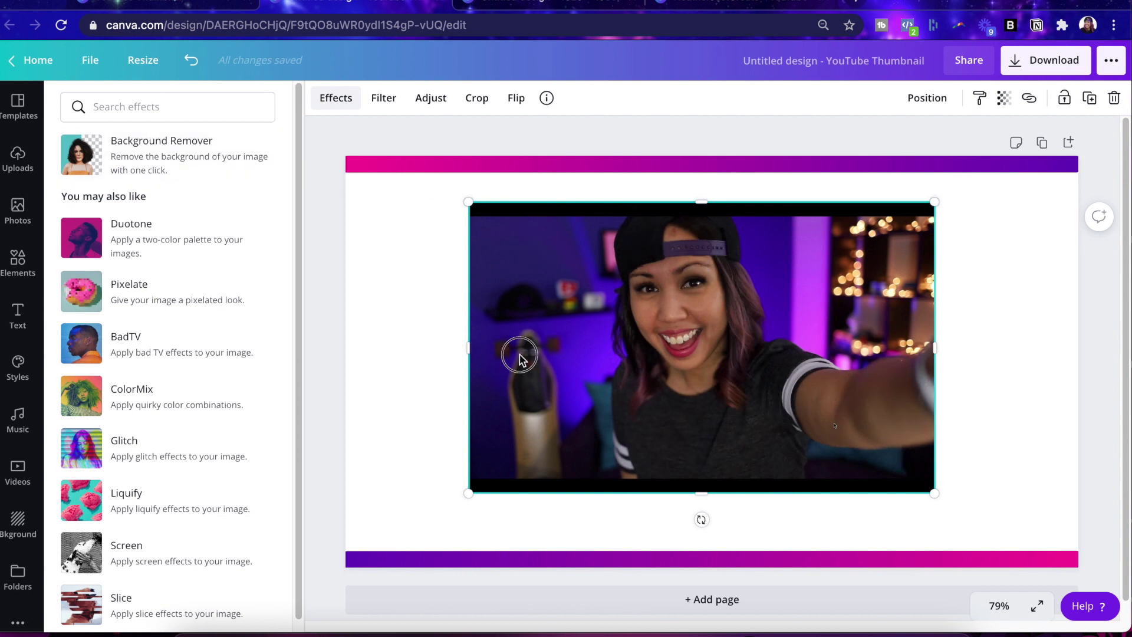
Crop the empty area beside the cutout's left edge and group the cutout with the original photo
drag(469, 351, 519, 350)
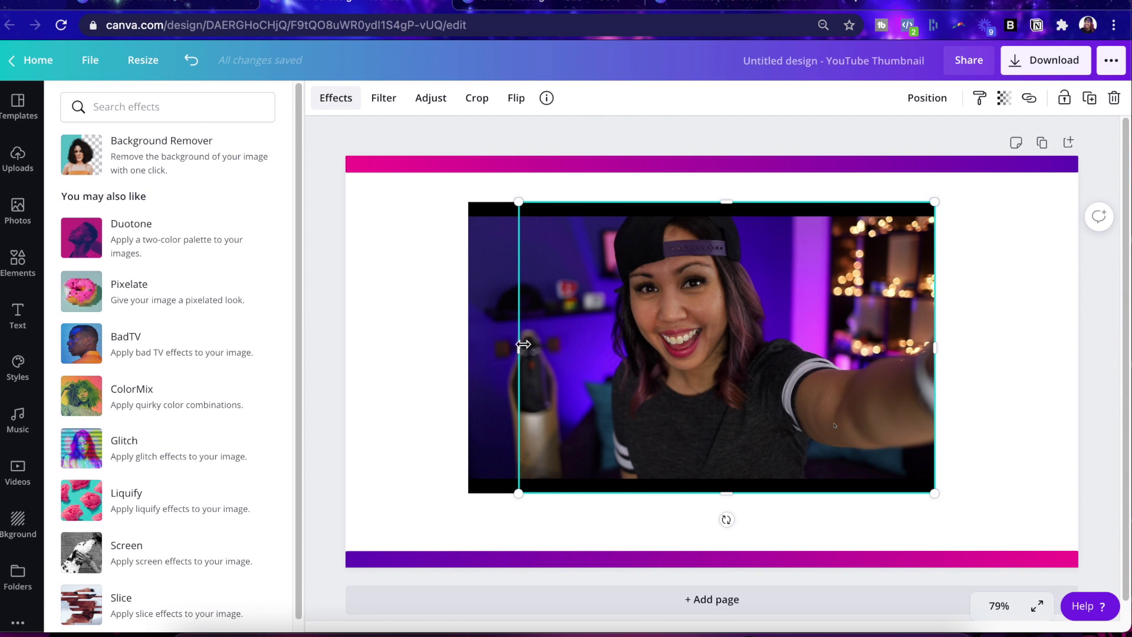
shift+click(501, 327)
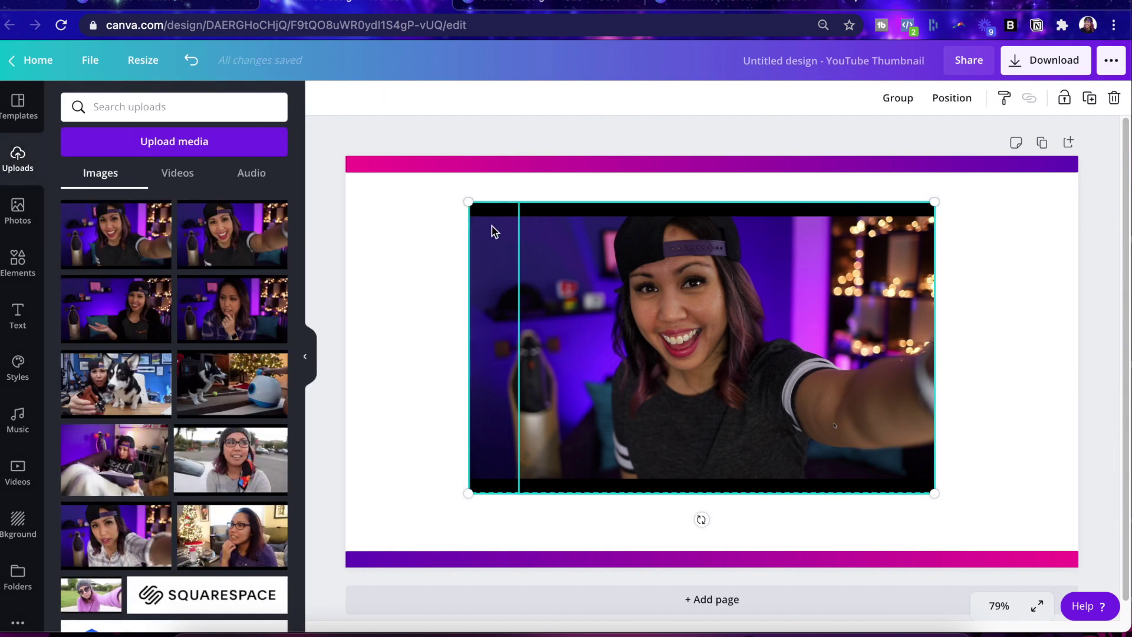
click(879, 115)
Enlarge the photo group to the full page width and position it so it covers the whole thumbnail
drag(655, 407, 797, 341)
drag(611, 432, 319, 564)
drag(398, 345, 396, 331)
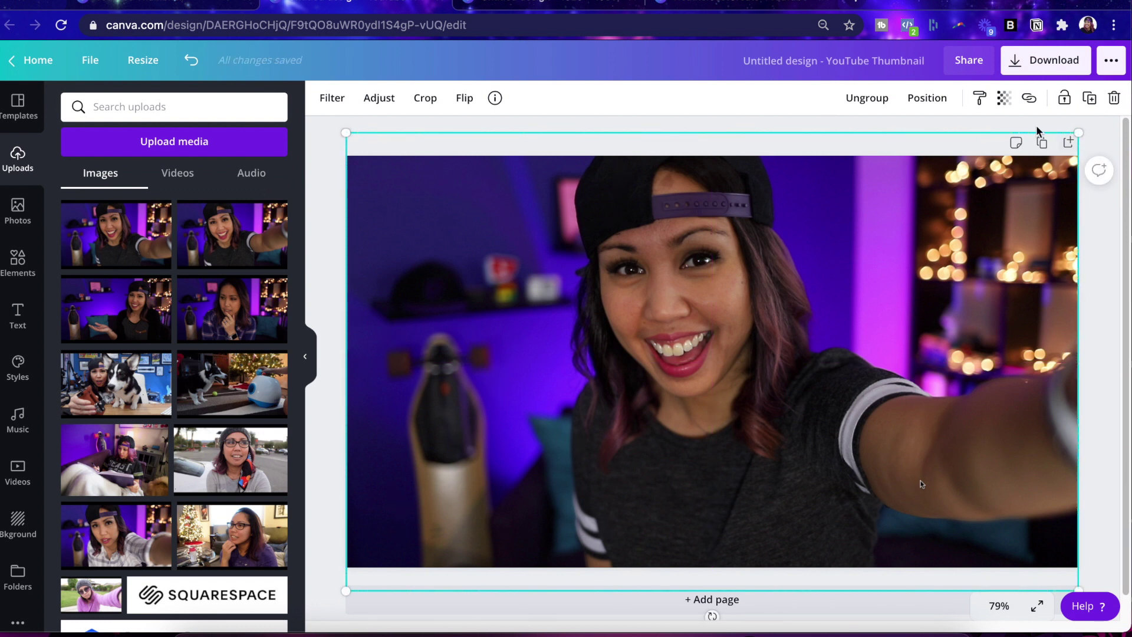
Ungroup the photos and send the original background photo to the back, behind the gradient bars
click(851, 101)
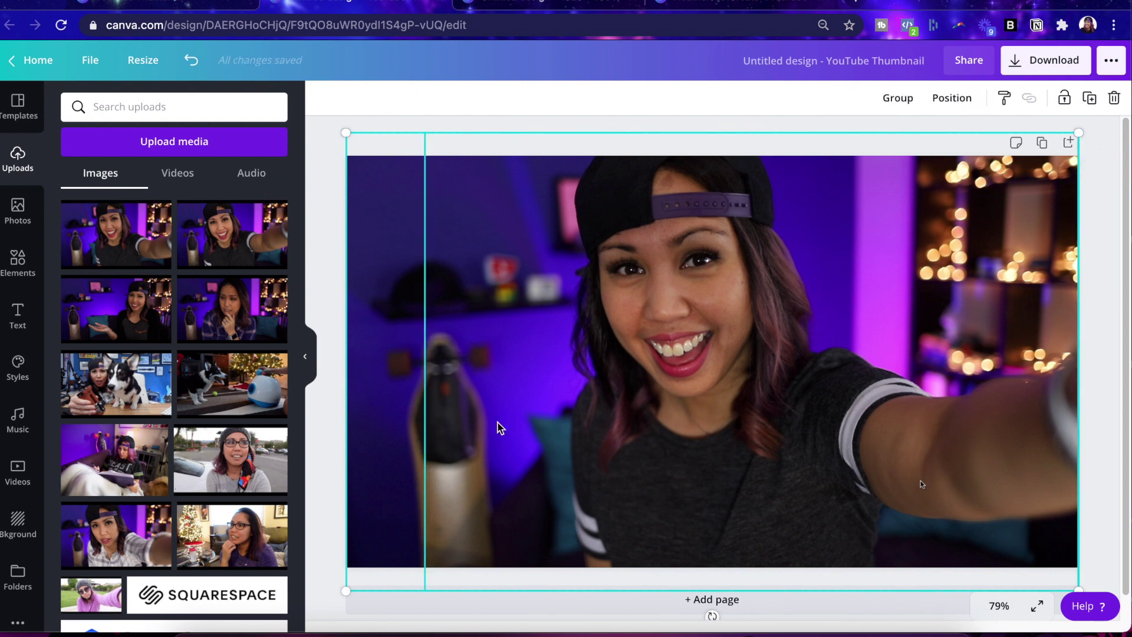
click(324, 494)
click(384, 445)
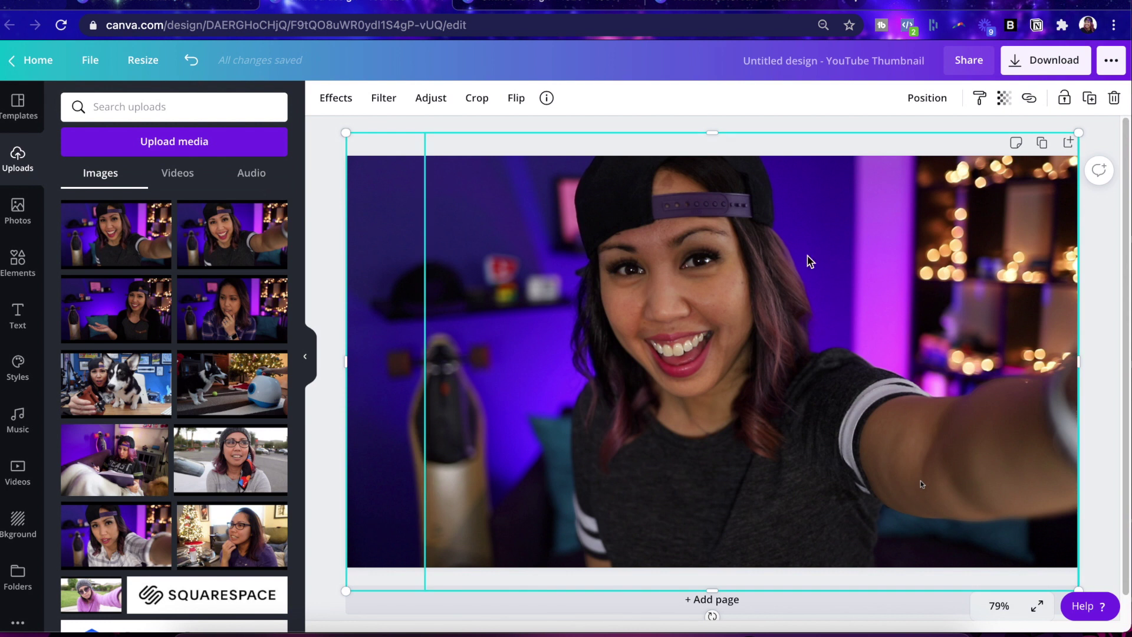
click(926, 98)
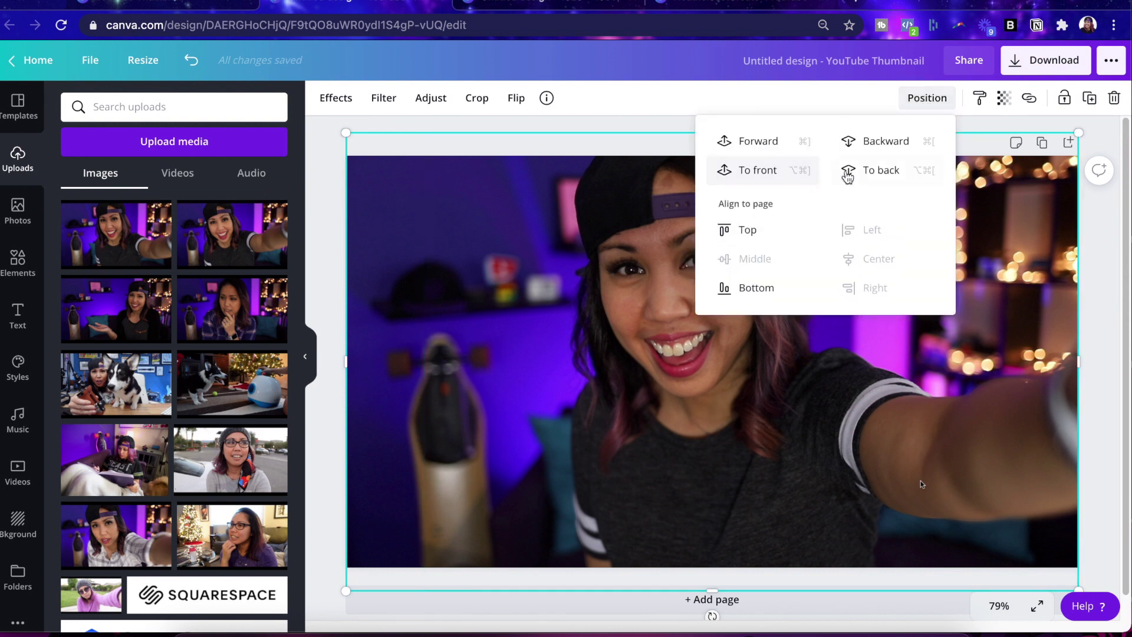
click(879, 171)
Select the cutout and the upper gradient bar in turn to examine the layer order
click(335, 510)
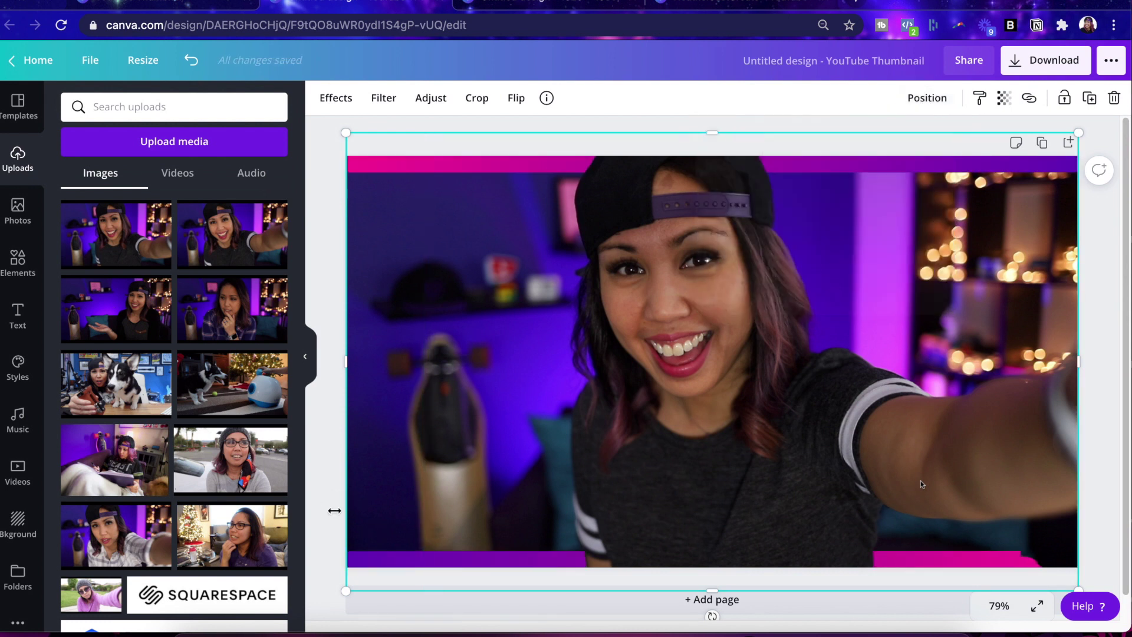
drag(334, 511, 415, 505)
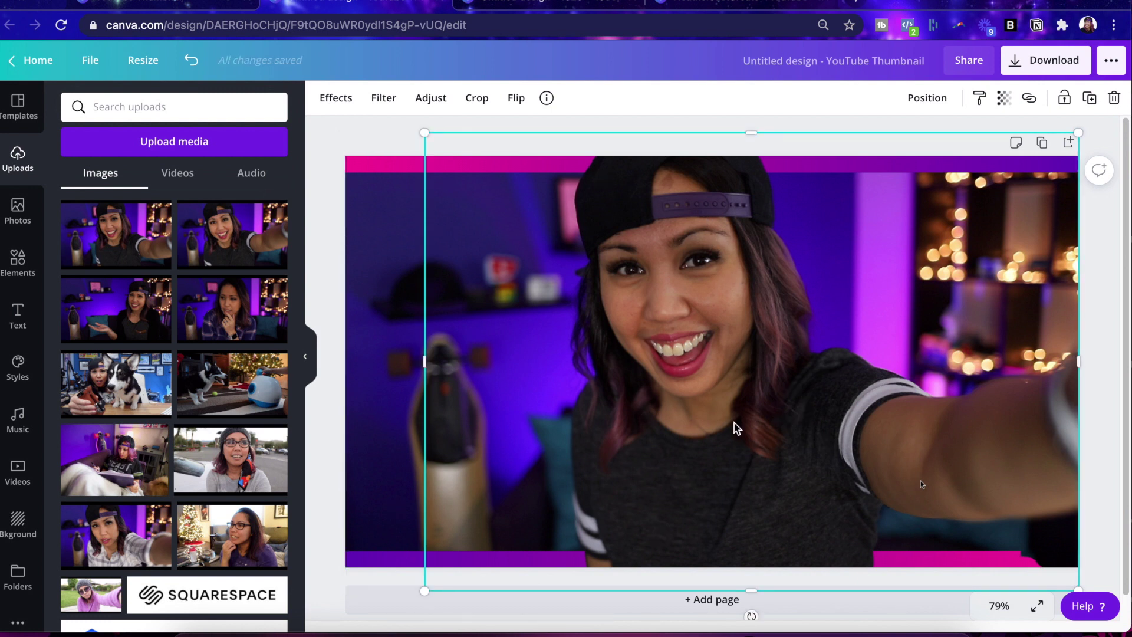
click(392, 165)
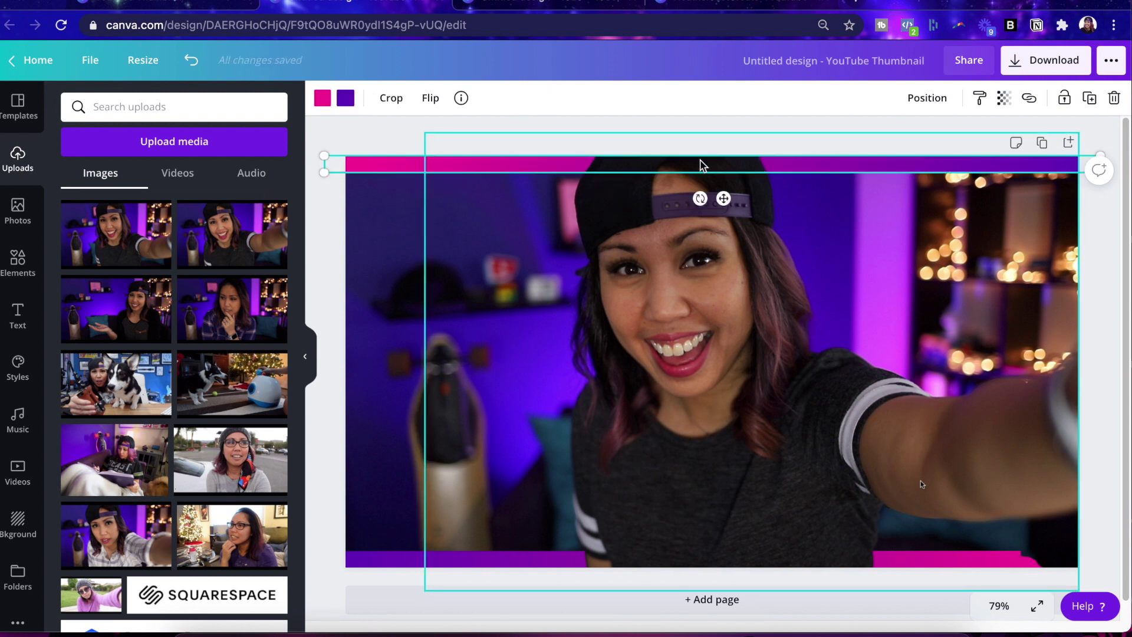
Erase the leftover dark patch beneath the outstretched arm from the person cutout with the Background Remover's erase brush
click(389, 559)
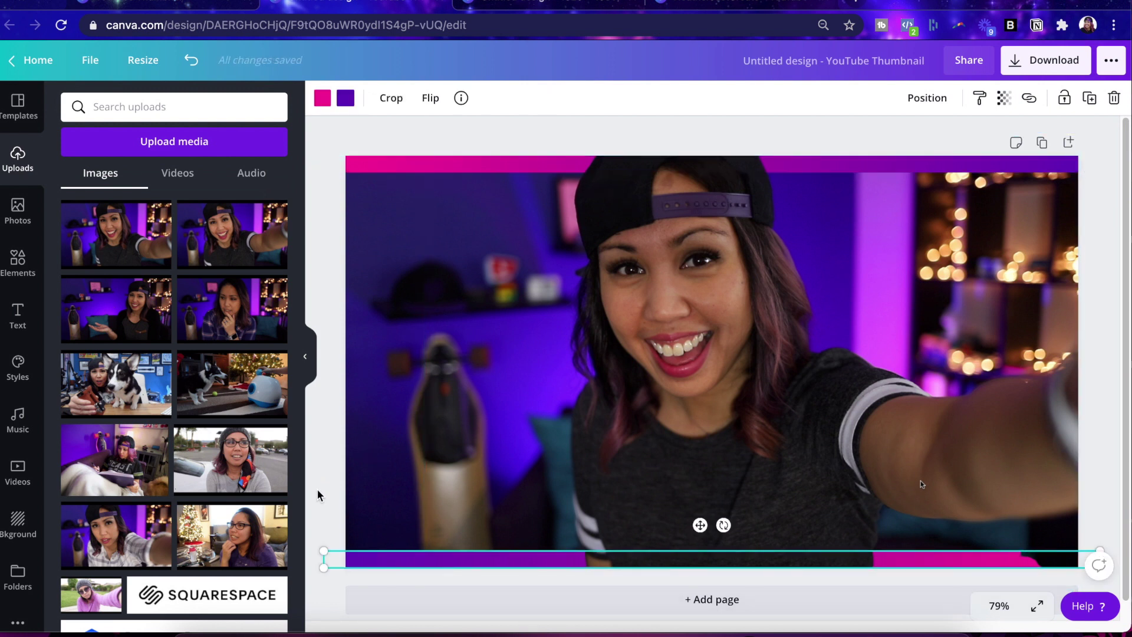
click(322, 513)
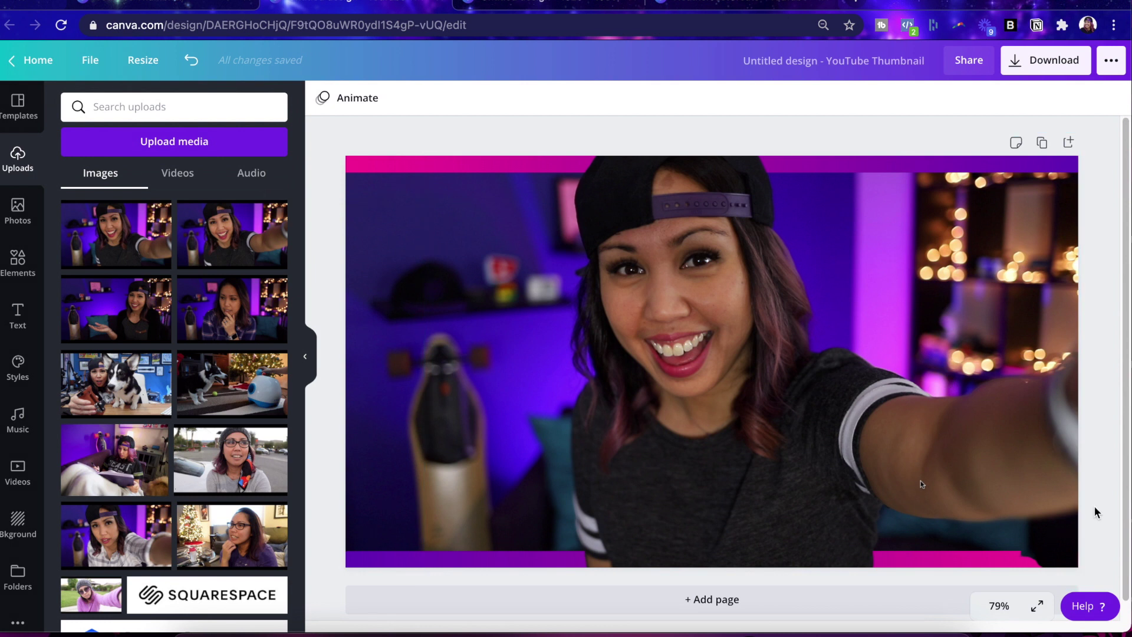
click(758, 378)
click(335, 97)
click(167, 143)
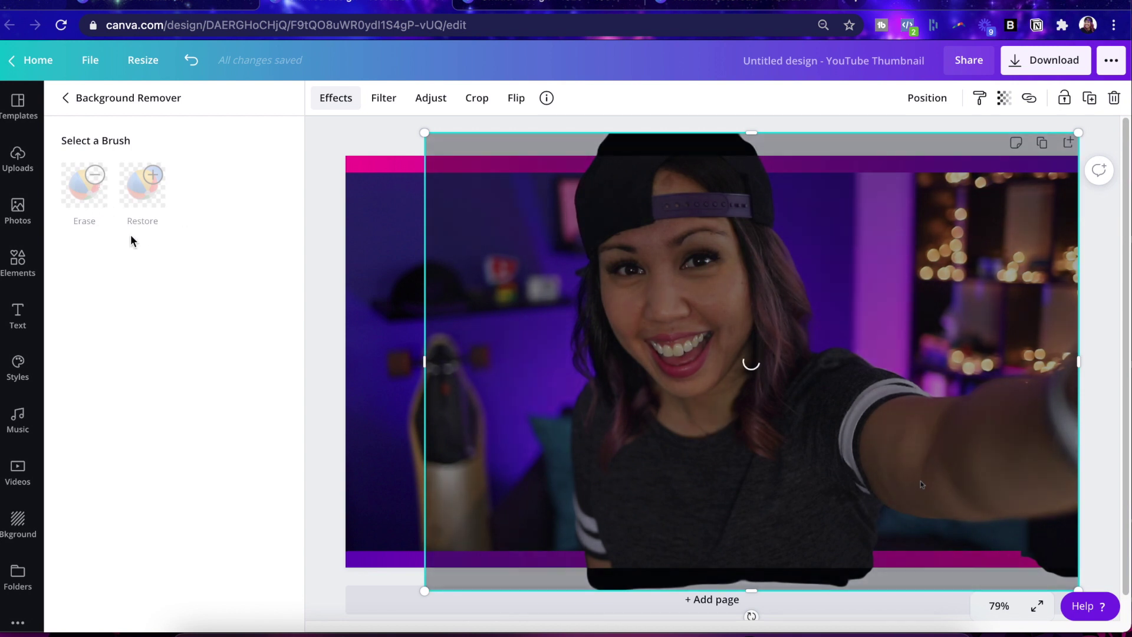
click(85, 185)
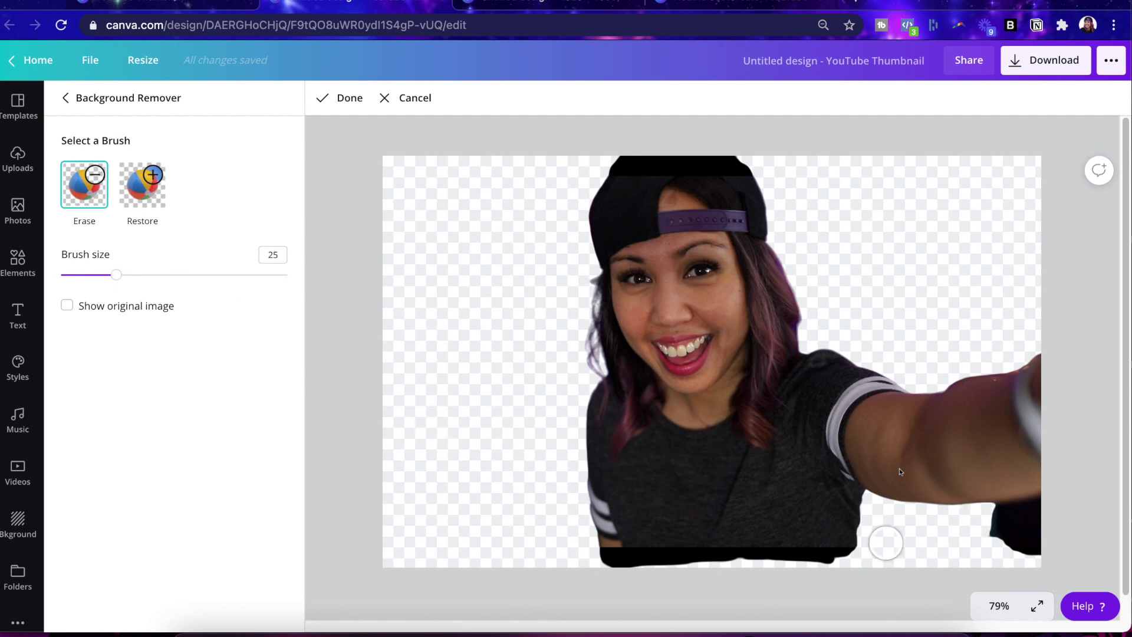
mouse_move(1000, 520)
mouse_down()
mouse_move(1039, 514)
mouse_move(1014, 541)
mouse_move(1034, 546)
mouse_up()
drag(995, 528, 1036, 516)
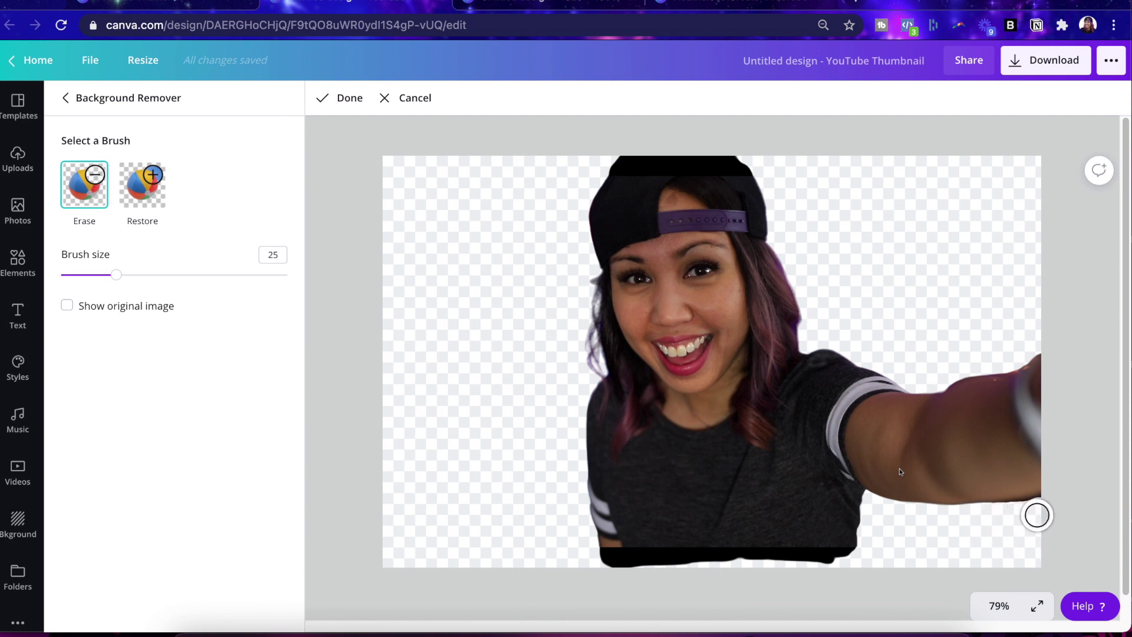
click(342, 98)
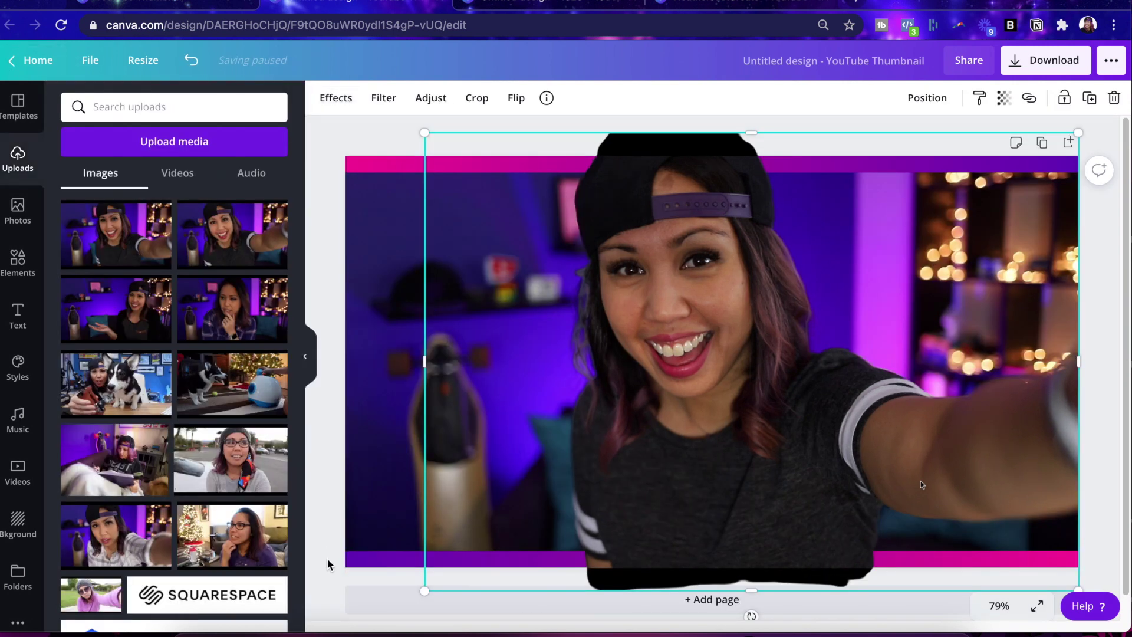
click(337, 578)
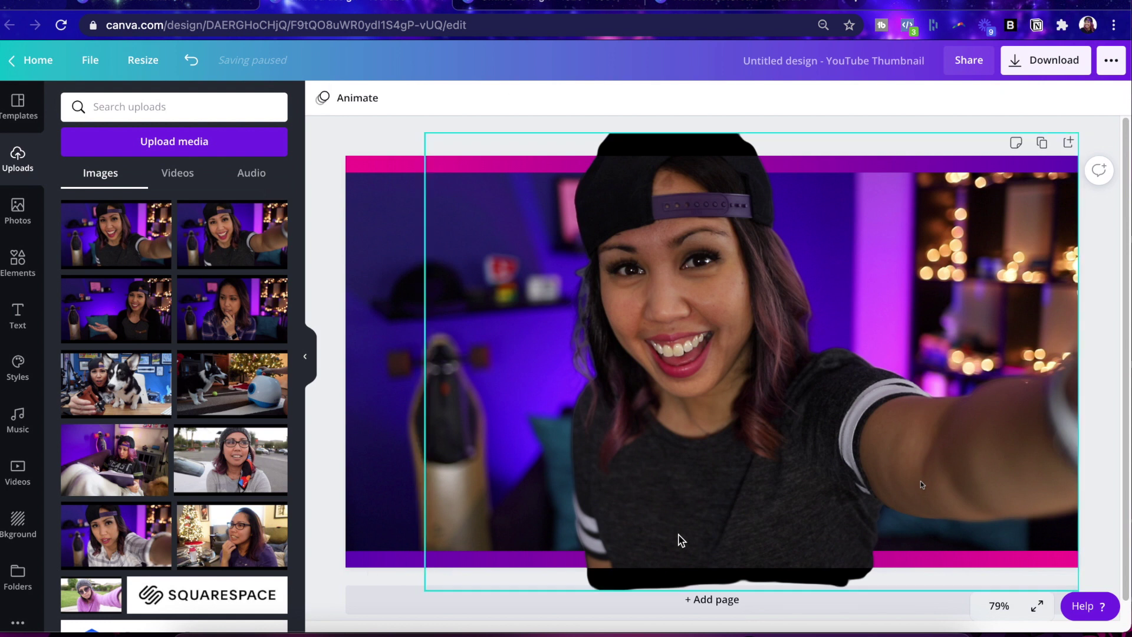
Apply a strong vignette to the original background photo
click(389, 196)
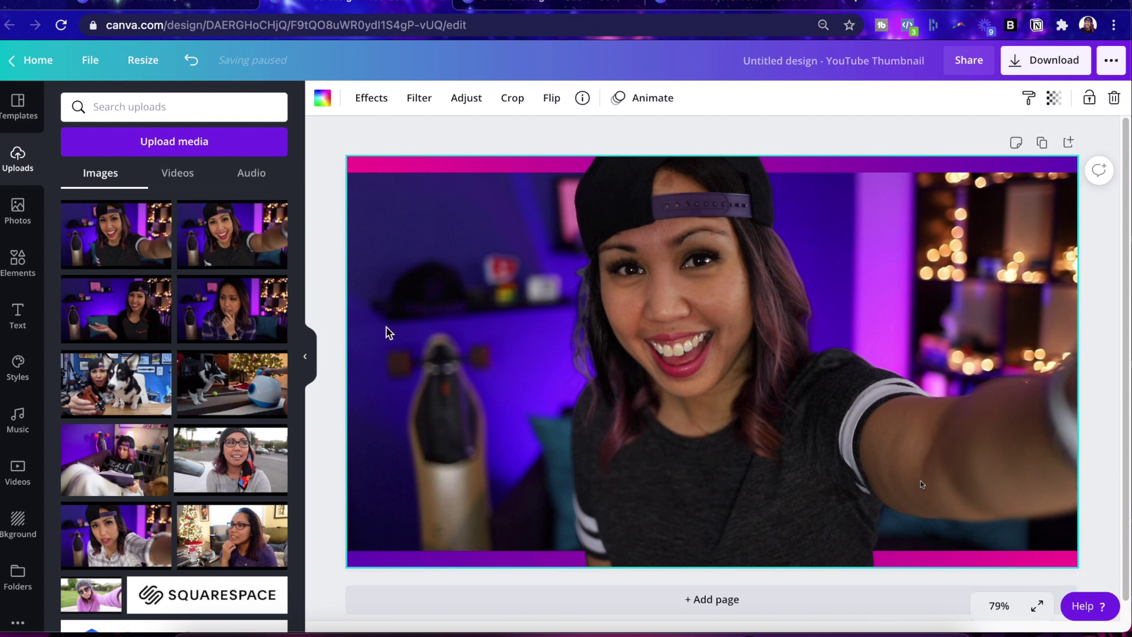
click(466, 98)
drag(132, 314, 238, 311)
Raise the person cutout's brightness to 19 and adjust its contrast
click(699, 292)
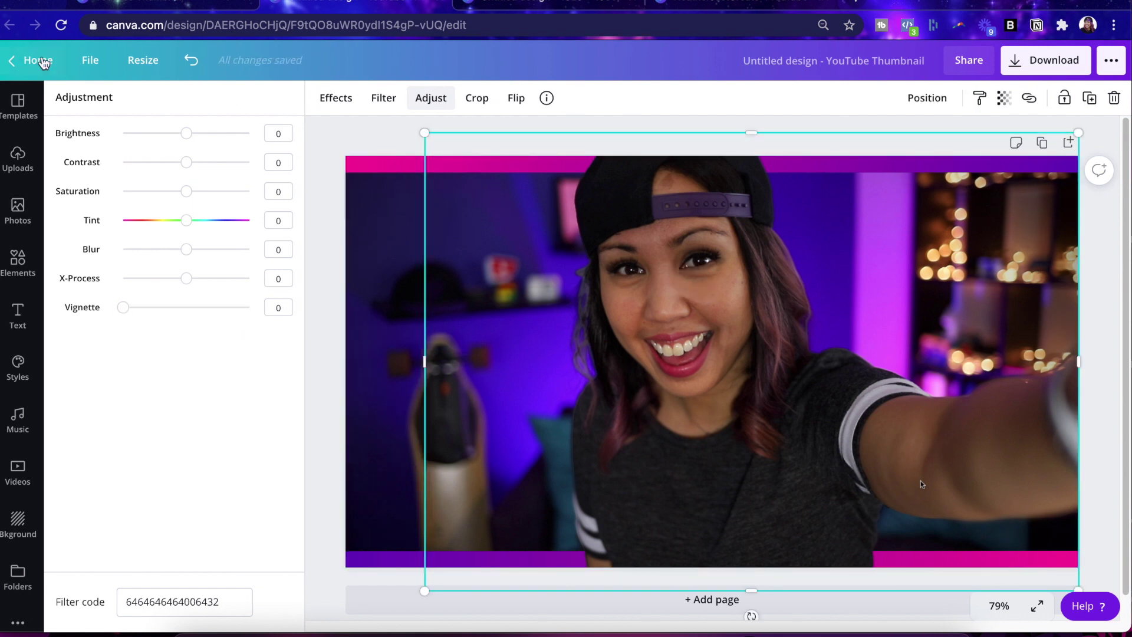
drag(187, 133, 200, 135)
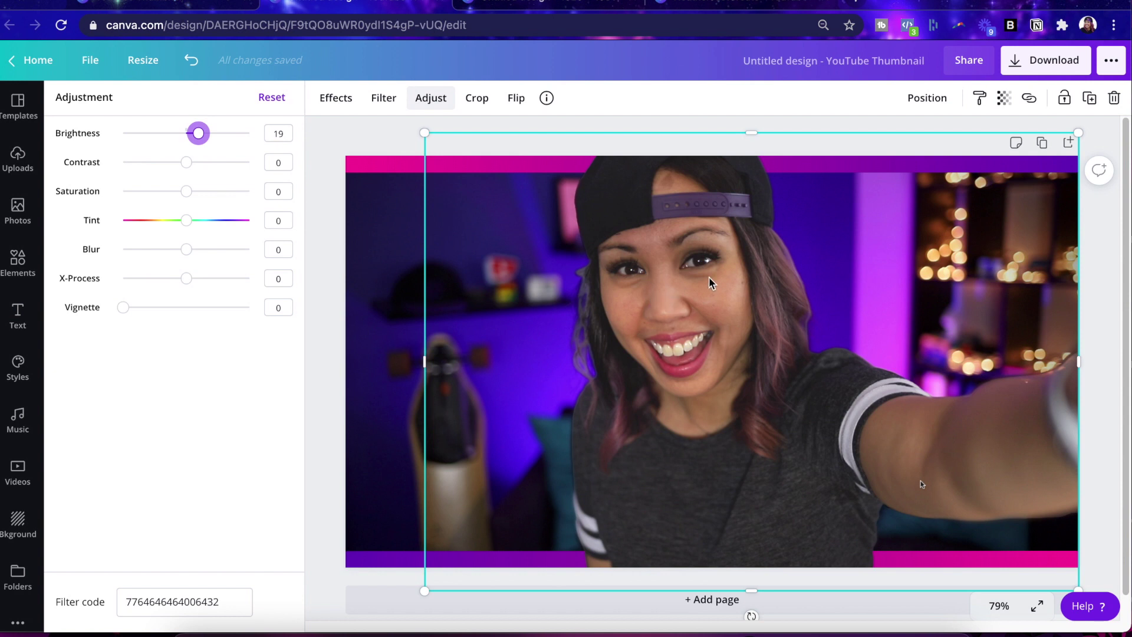
drag(186, 162, 189, 196)
click(321, 381)
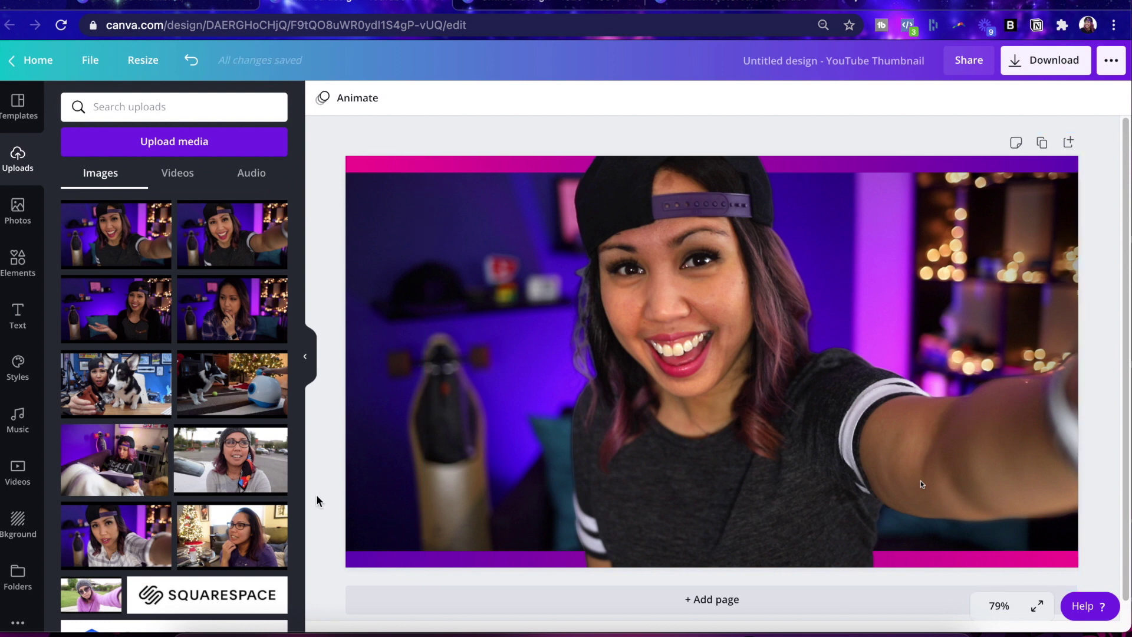
Add a heading reading "THUMB NAIL" on two lines and set its font size to 200
click(18, 315)
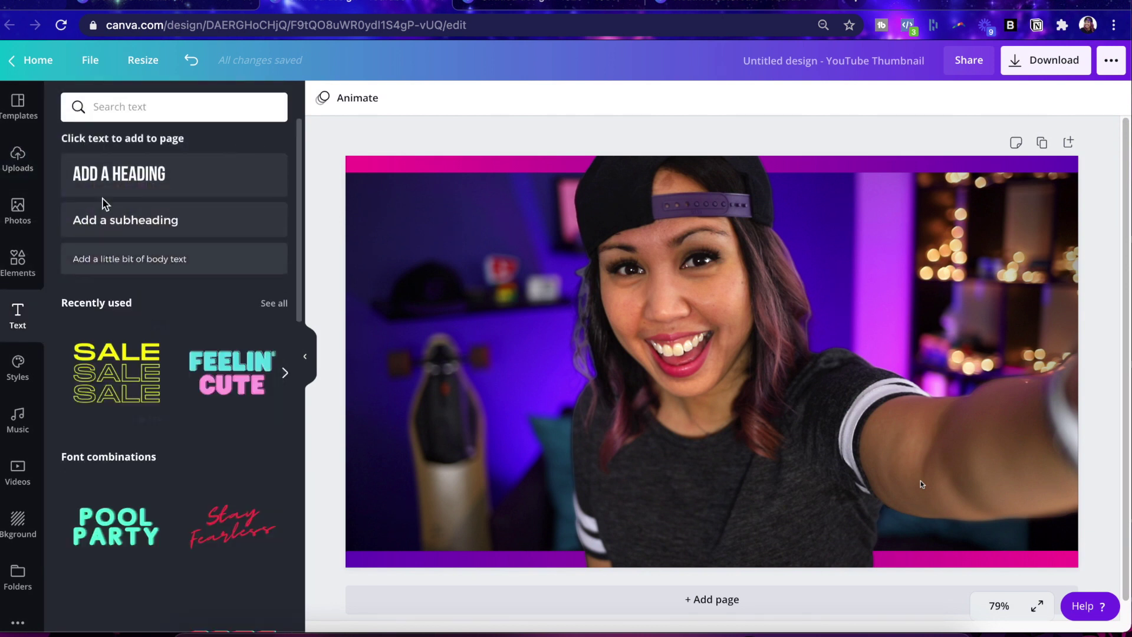
click(118, 174)
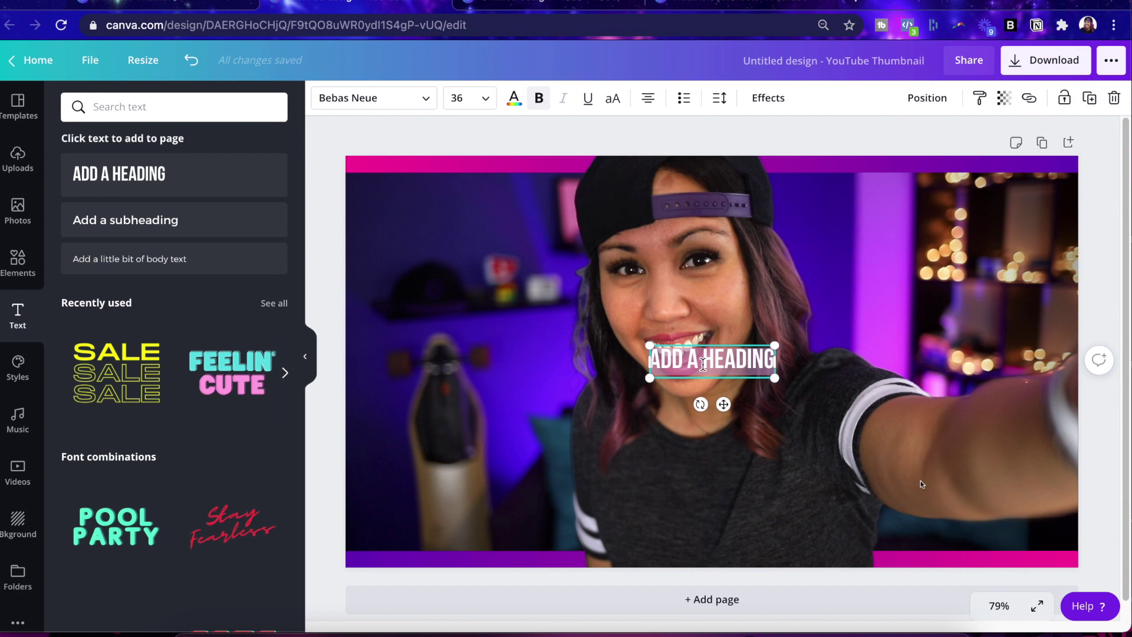
text(THU)
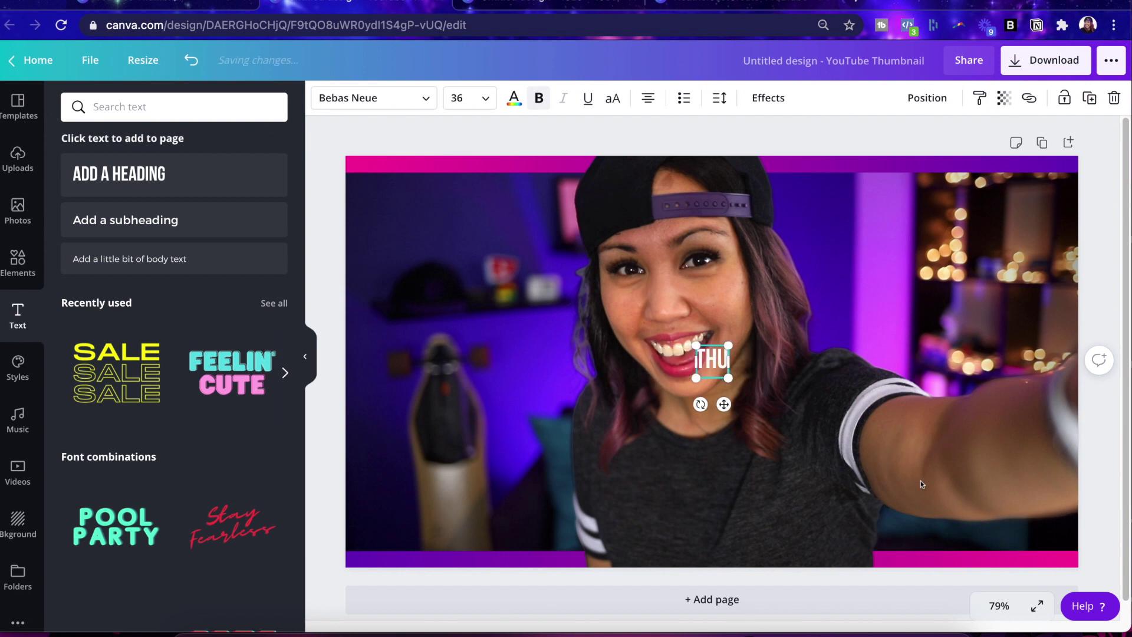
text(MB NAIL)
key(super+a)
click(463, 99)
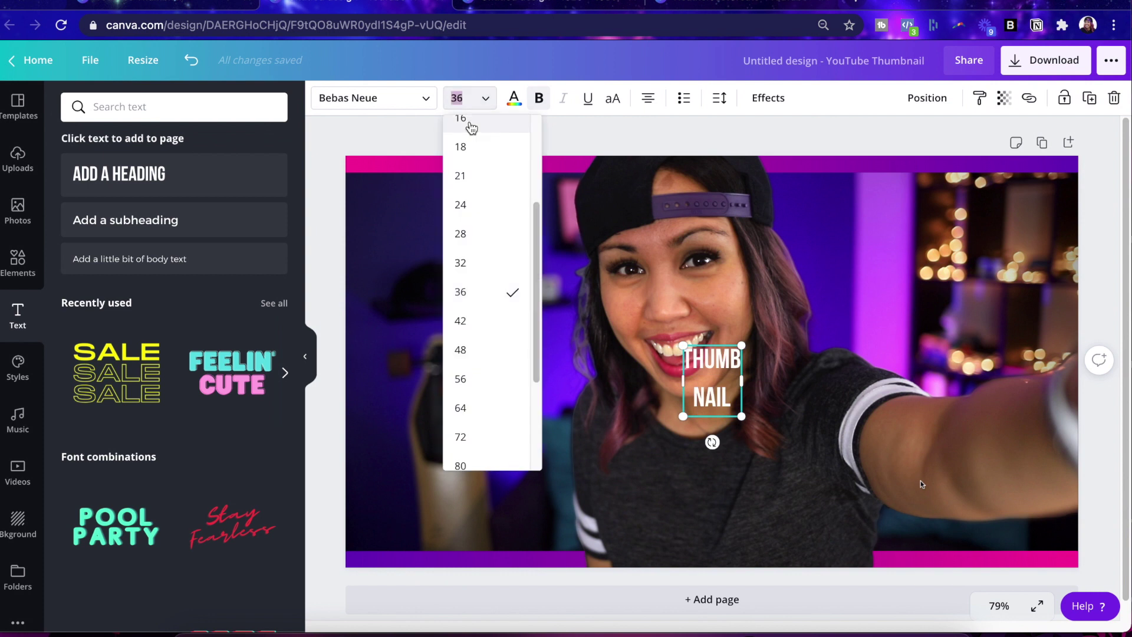
text(200)
key(Return)
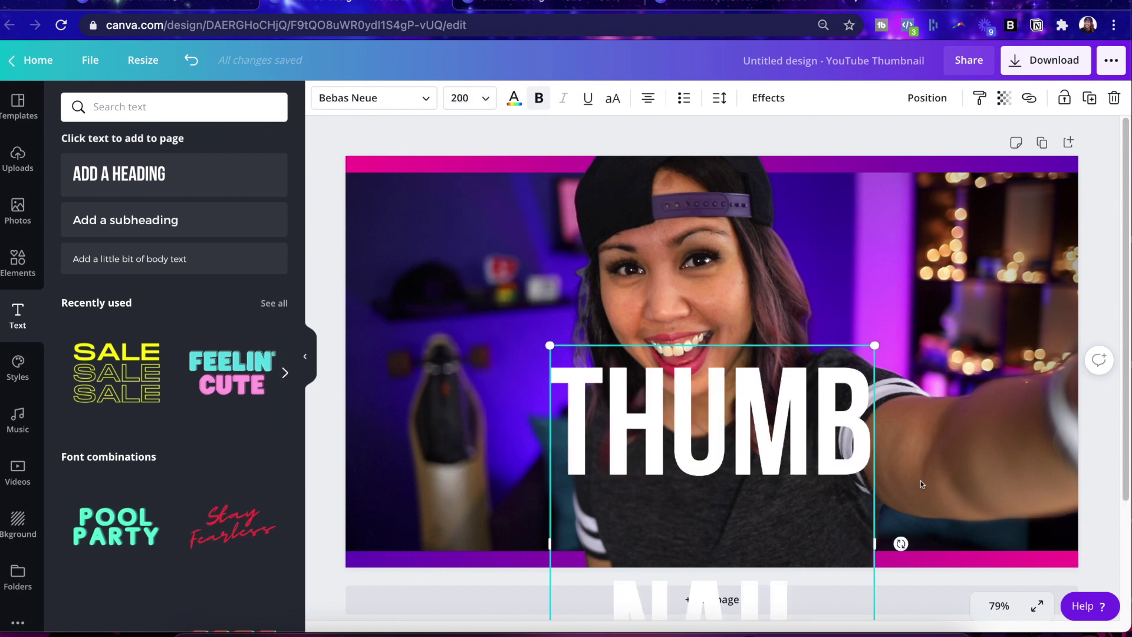
Tighten the heading's line height to 0.7 and left-align its two lines
click(718, 99)
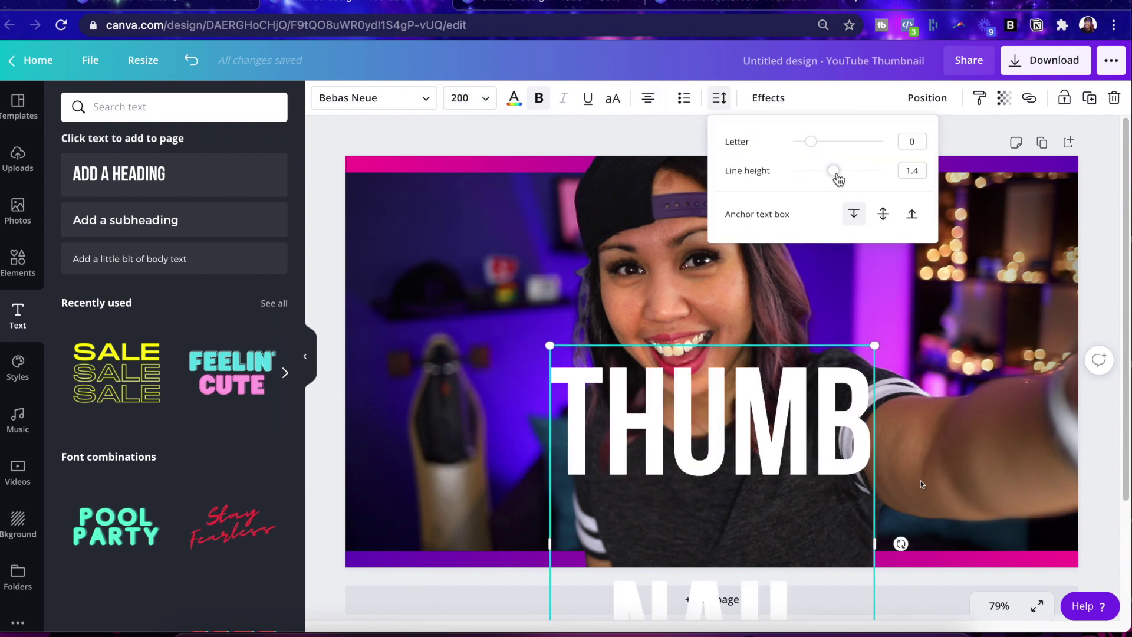
drag(831, 177, 803, 179)
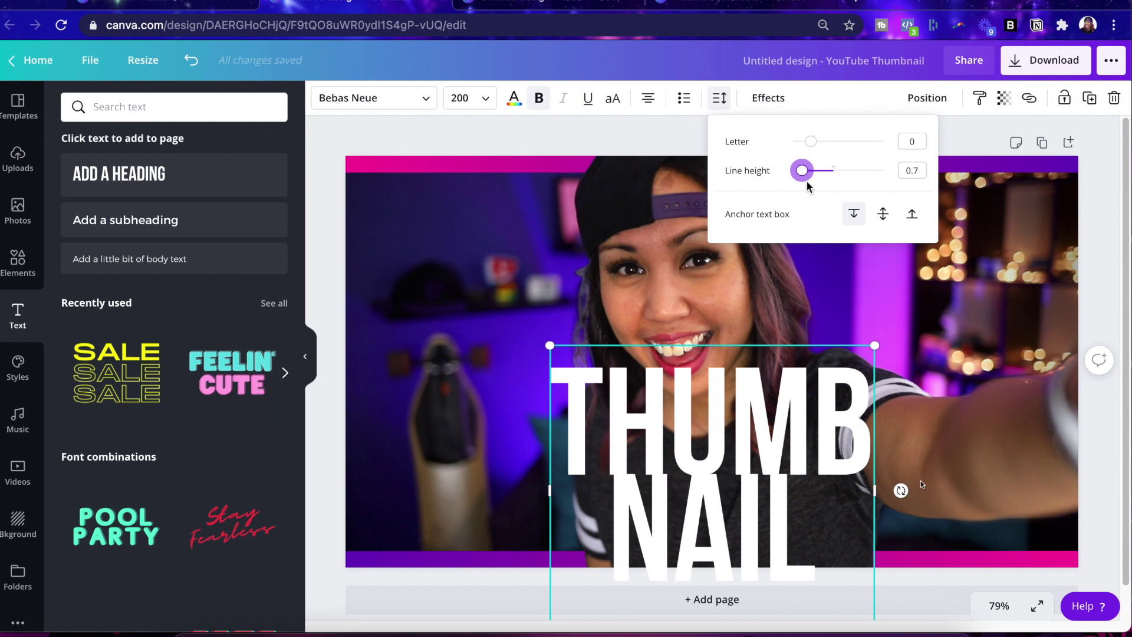
click(649, 99)
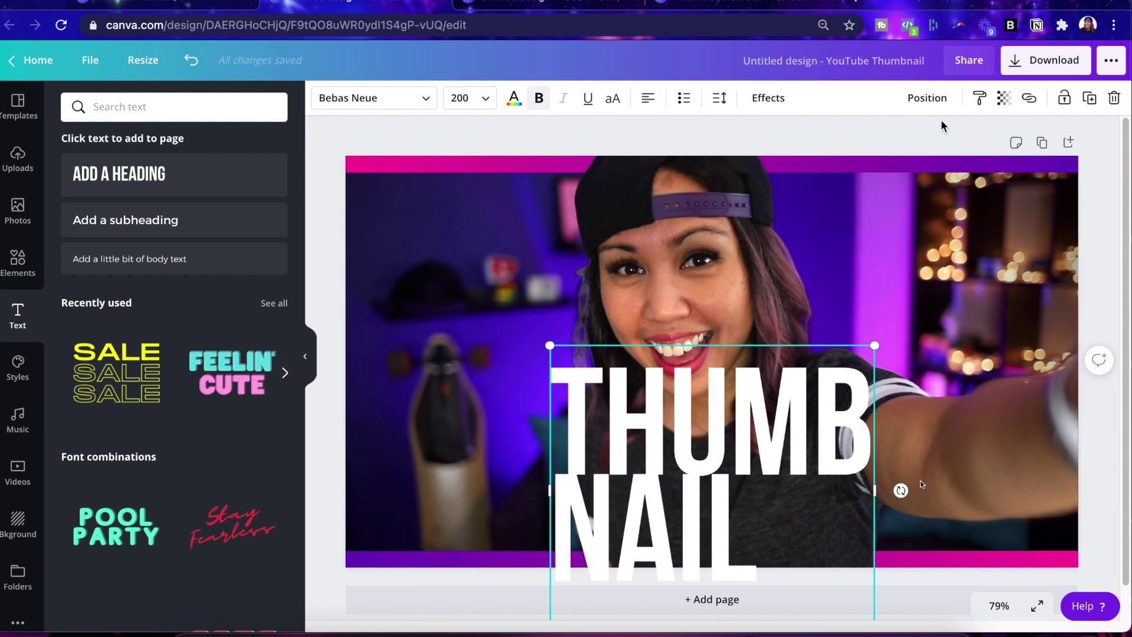
Set the heading's transparency to 76
click(1004, 101)
drag(963, 136, 940, 141)
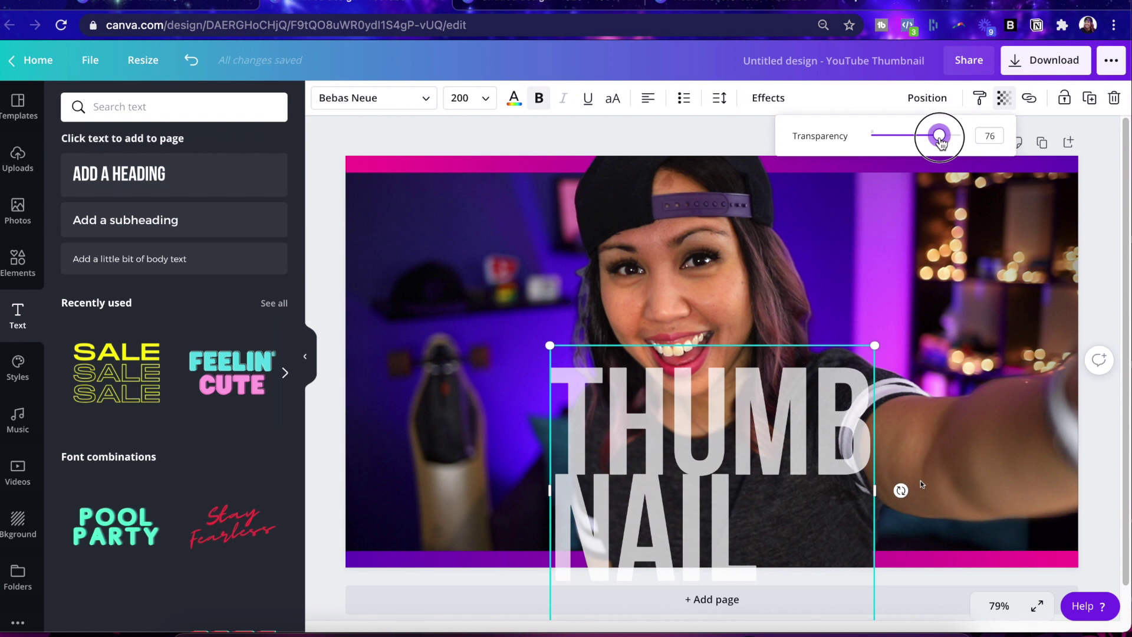
click(326, 472)
Move the heading to the page's upper-right corner and set its font size to 180 so it fits beside the face
drag(708, 413, 900, 267)
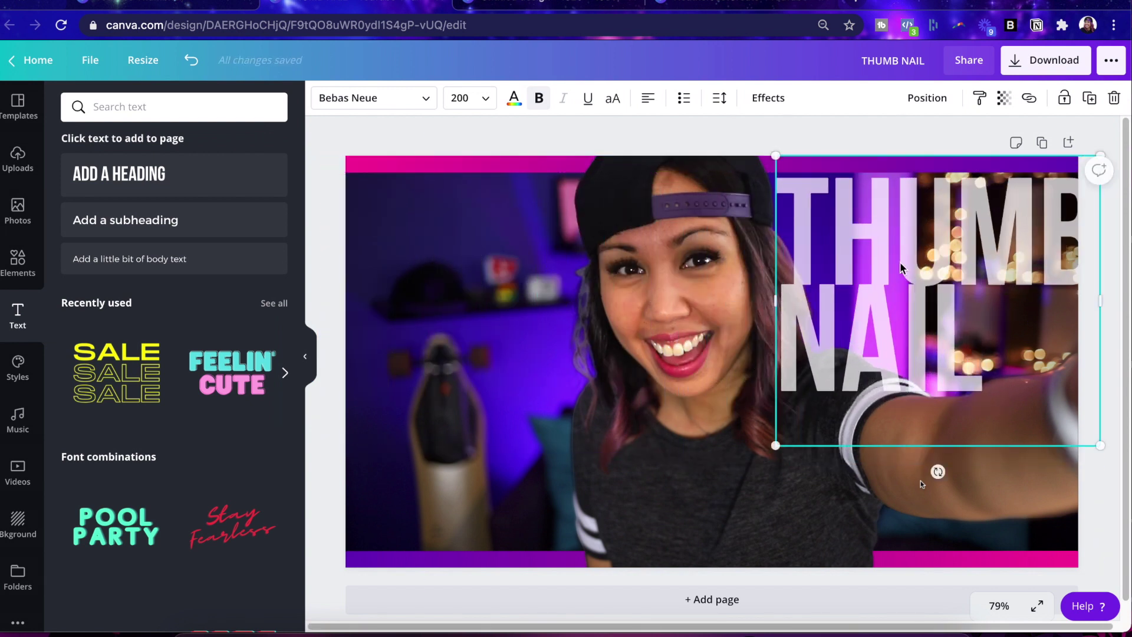
click(467, 97)
text(180)
key(Return)
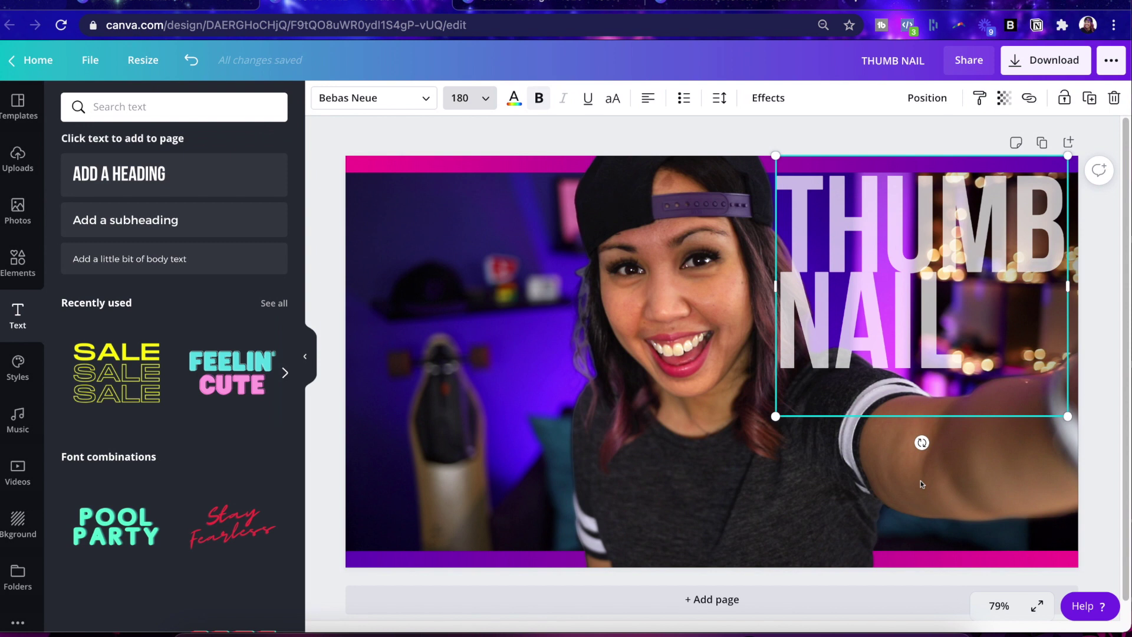
click(920, 300)
key(ctrl+b)
drag(920, 300, 922, 295)
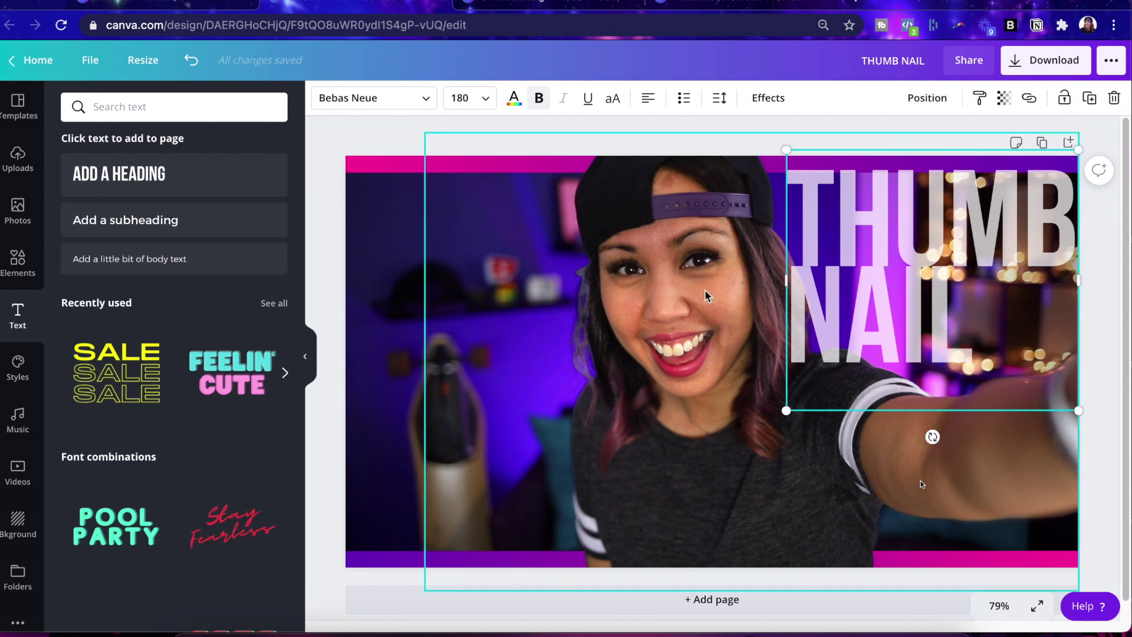
Send the heading backward one layer so it sits behind the person cutout
click(916, 104)
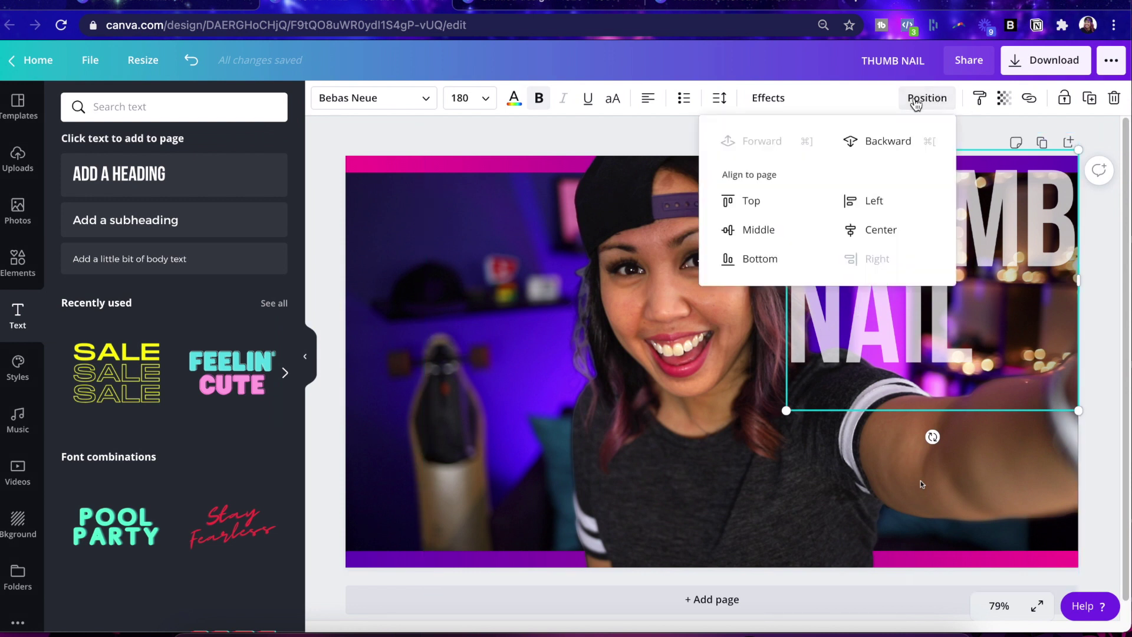
click(891, 142)
click(1107, 319)
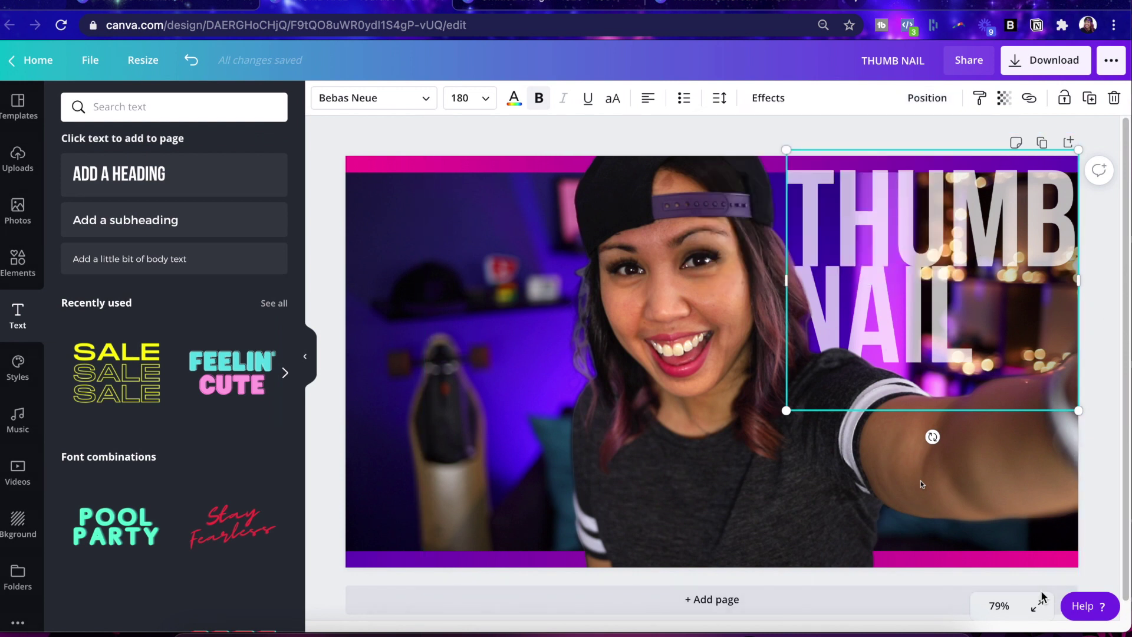
Crop the cutout's right edge inward past the end of the heading so the text underneath can be selected
click(902, 252)
double_click(861, 250)
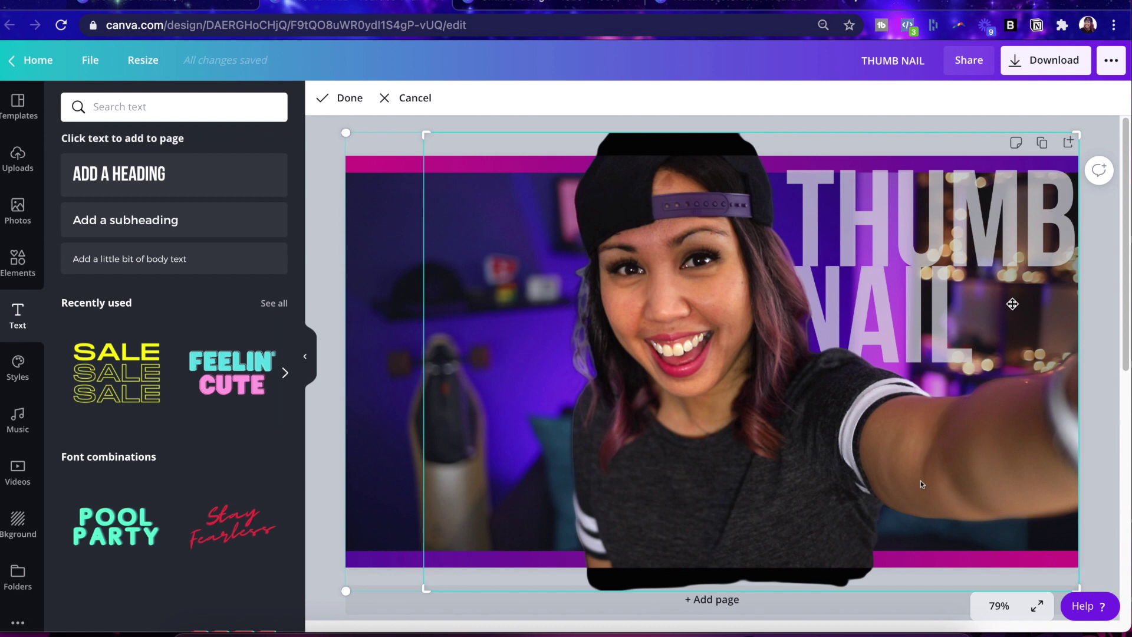
click(1099, 274)
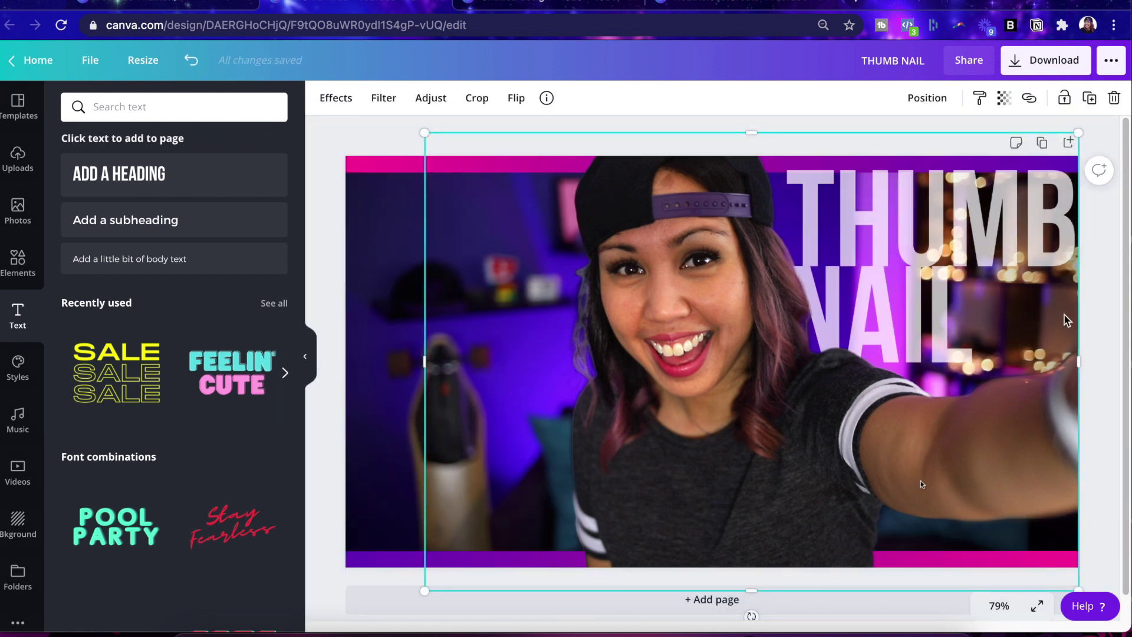
drag(1081, 357, 994, 358)
Center-align the two lines of the THUMB NAIL heading
click(1027, 250)
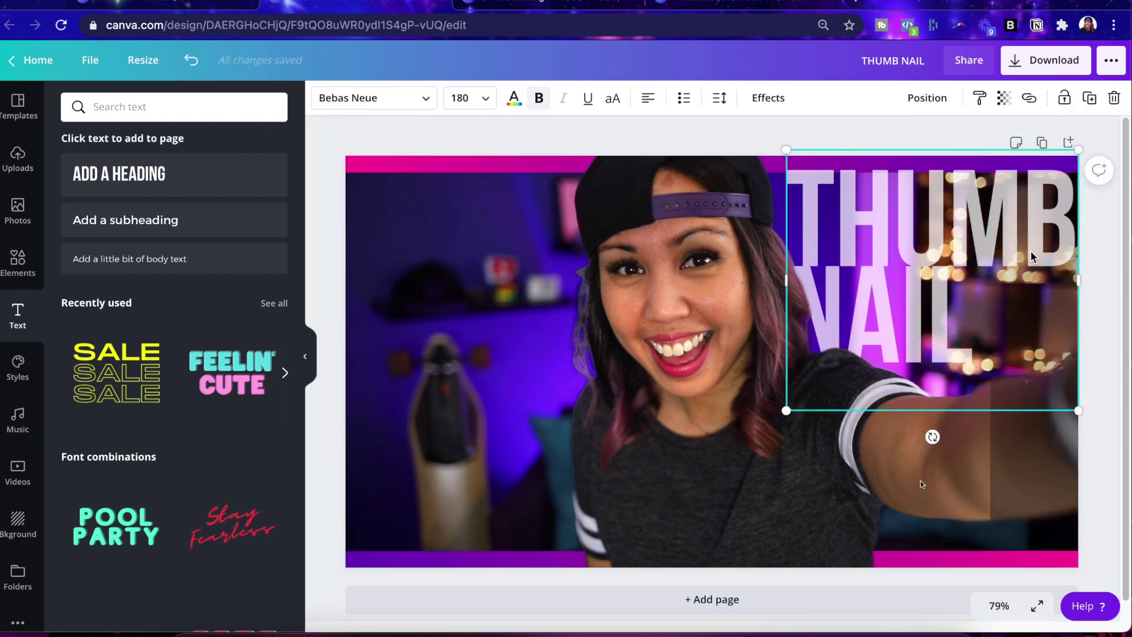
key(super+a)
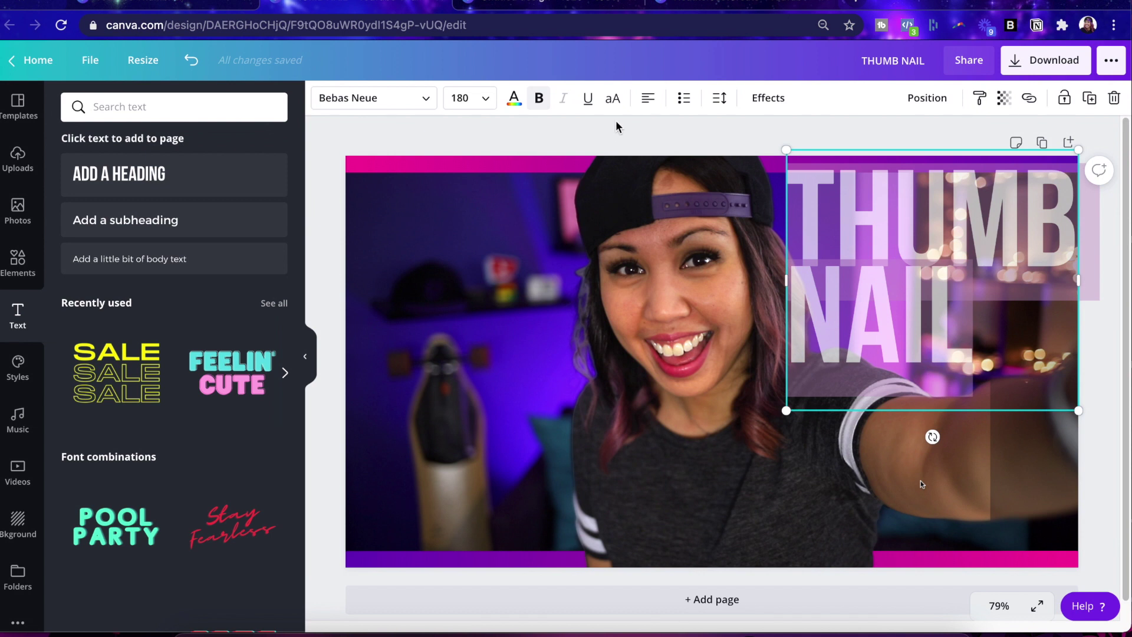
click(649, 98)
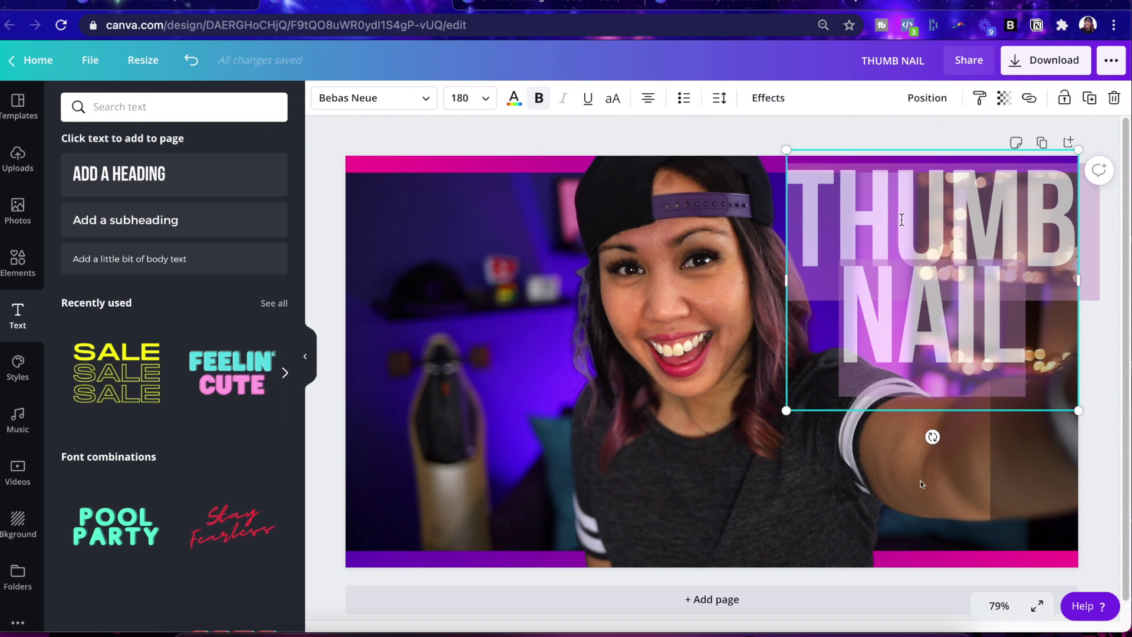
click(896, 242)
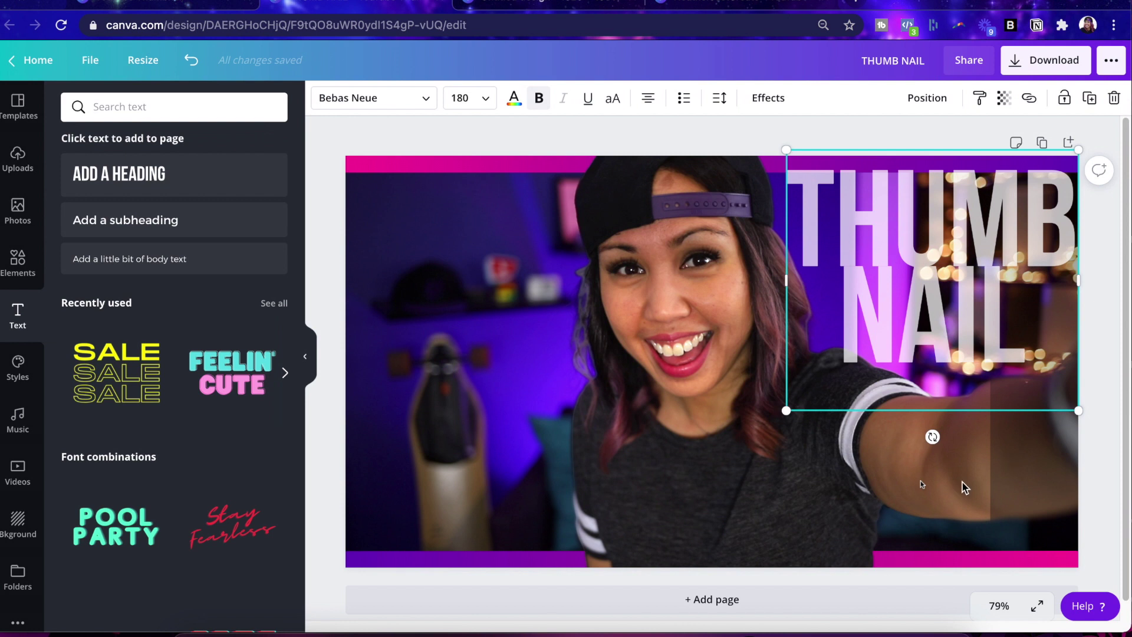
Extend the cutout's right crop edge back to the page edge to restore the whole arm
click(936, 482)
drag(999, 363, 1085, 362)
drag(990, 363, 1080, 365)
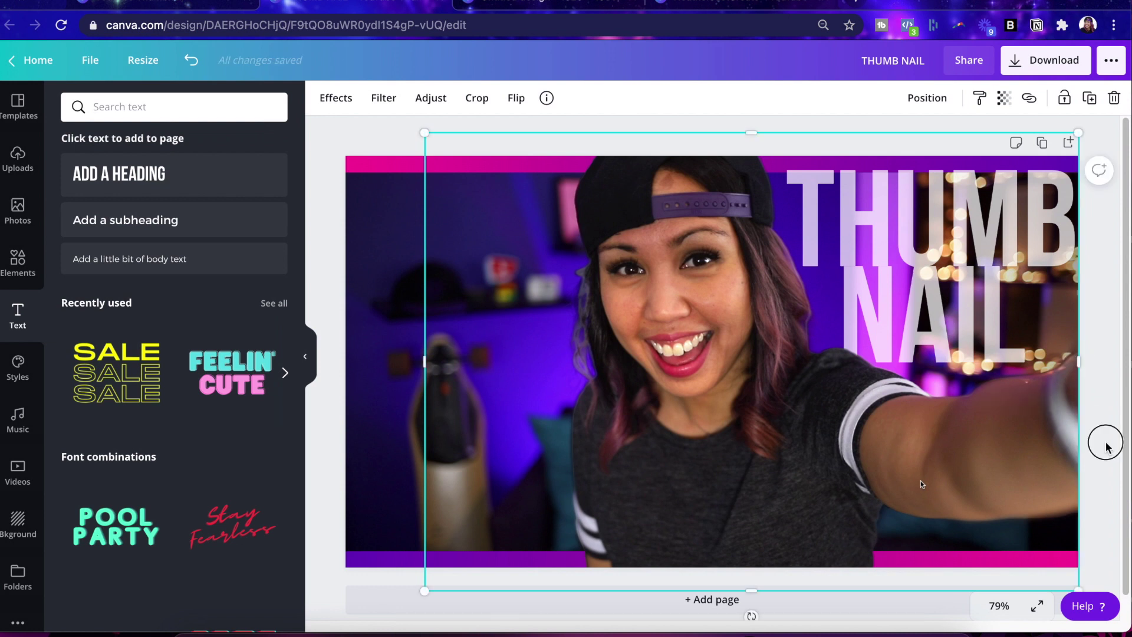
click(331, 429)
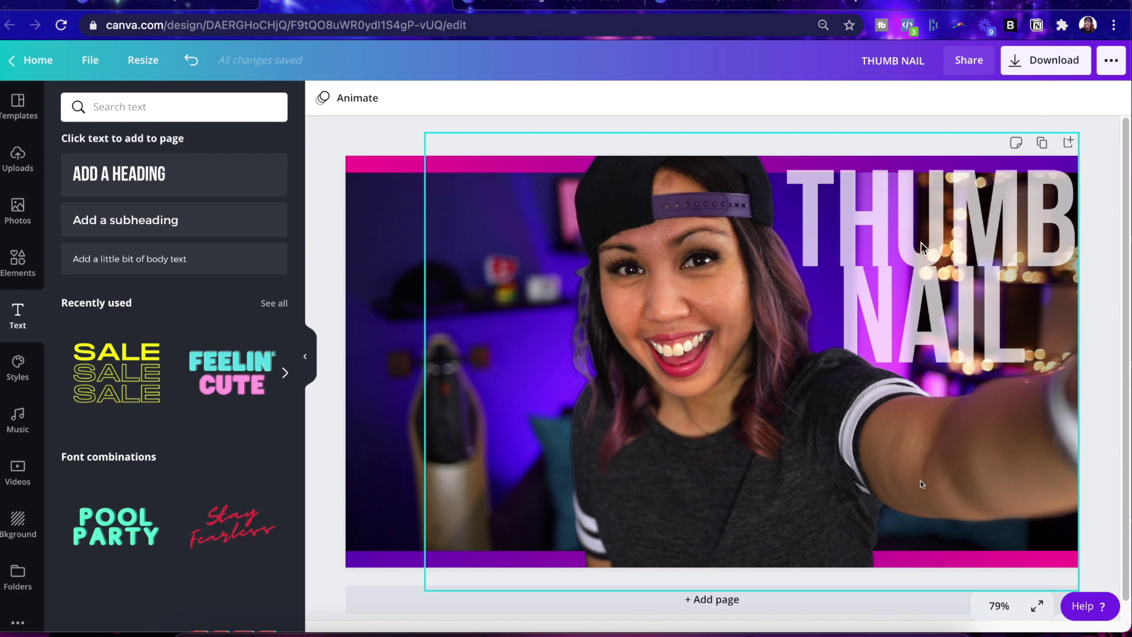
Crop the cutout's top edge down to reach the heading, move the heading to the page's left side, and restore the crop
click(932, 226)
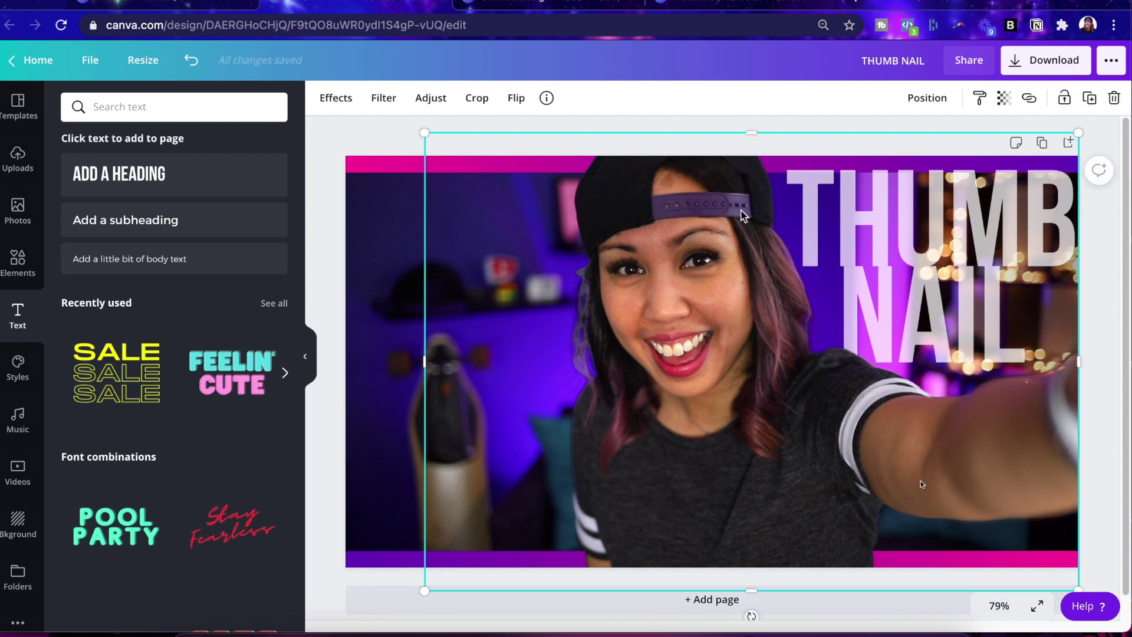
drag(751, 132, 751, 216)
drag(857, 194, 416, 190)
click(715, 262)
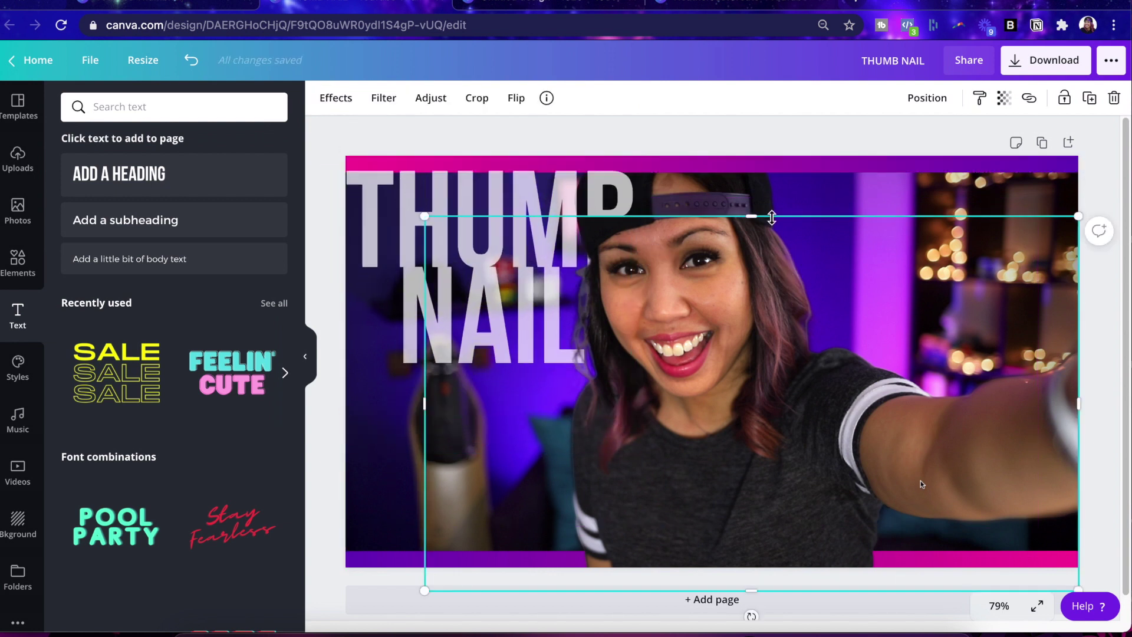
drag(761, 217, 608, 141)
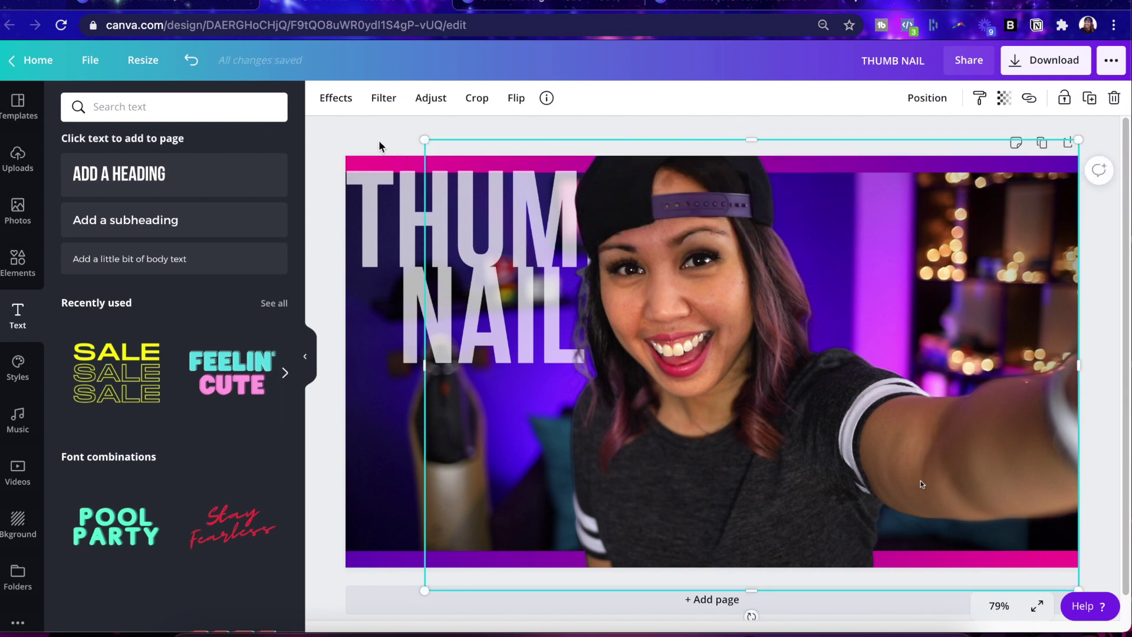
Try shifting the THUMB NAIL heading slightly farther left, and undo the last three changes
click(379, 140)
click(383, 239)
drag(383, 236, 361, 236)
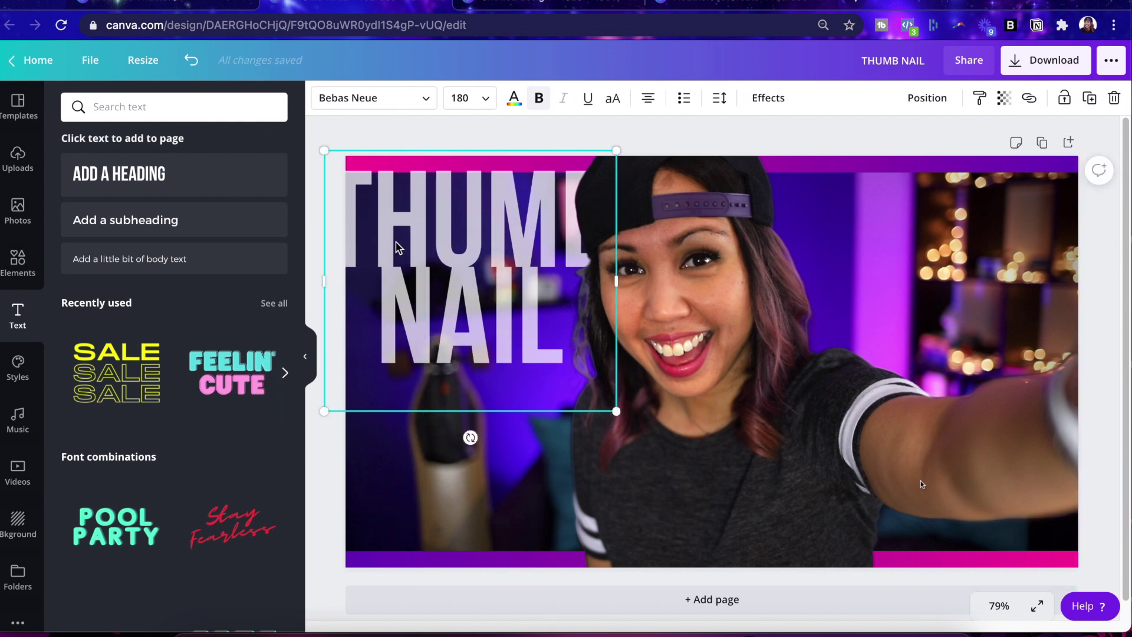
key(ctrl+z)
key(ctrl+z)
key(ctrl+z)
click(1113, 432)
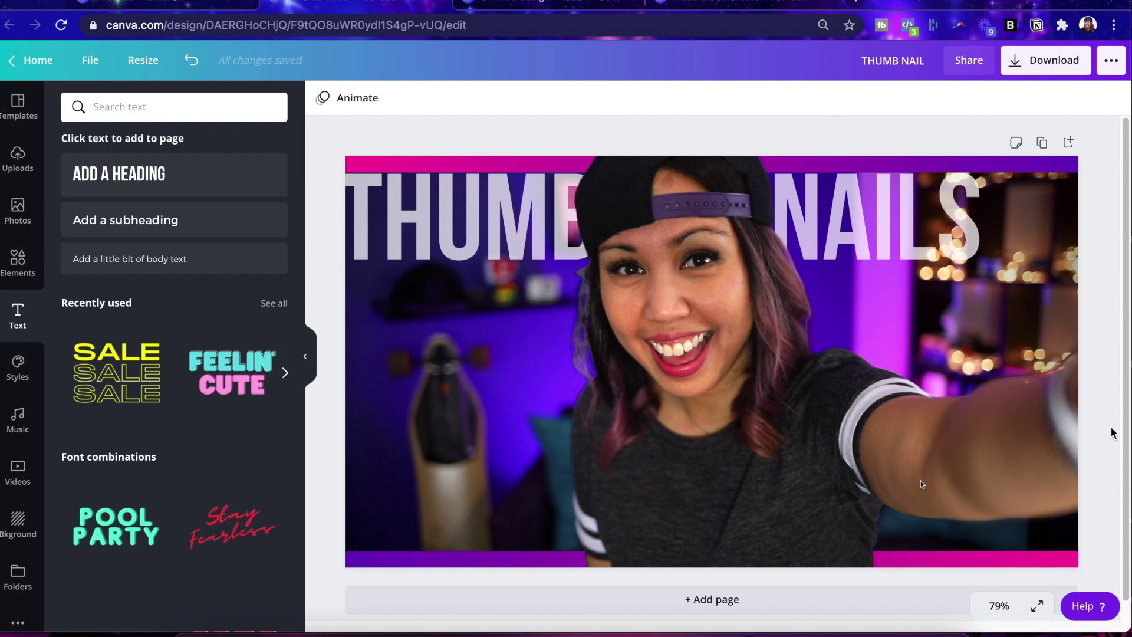
Check how the thumbnail reads at small sizes by viewing it at 50% and 25% zoom
scroll(1113, 432, down, 5)
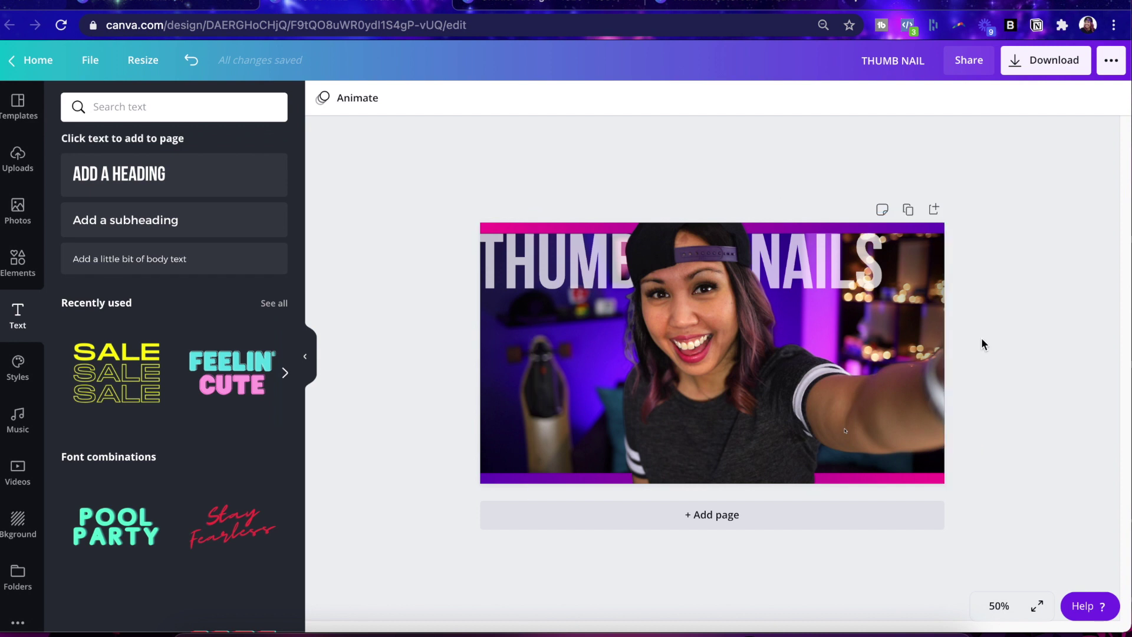
scroll(981, 340, down, 3)
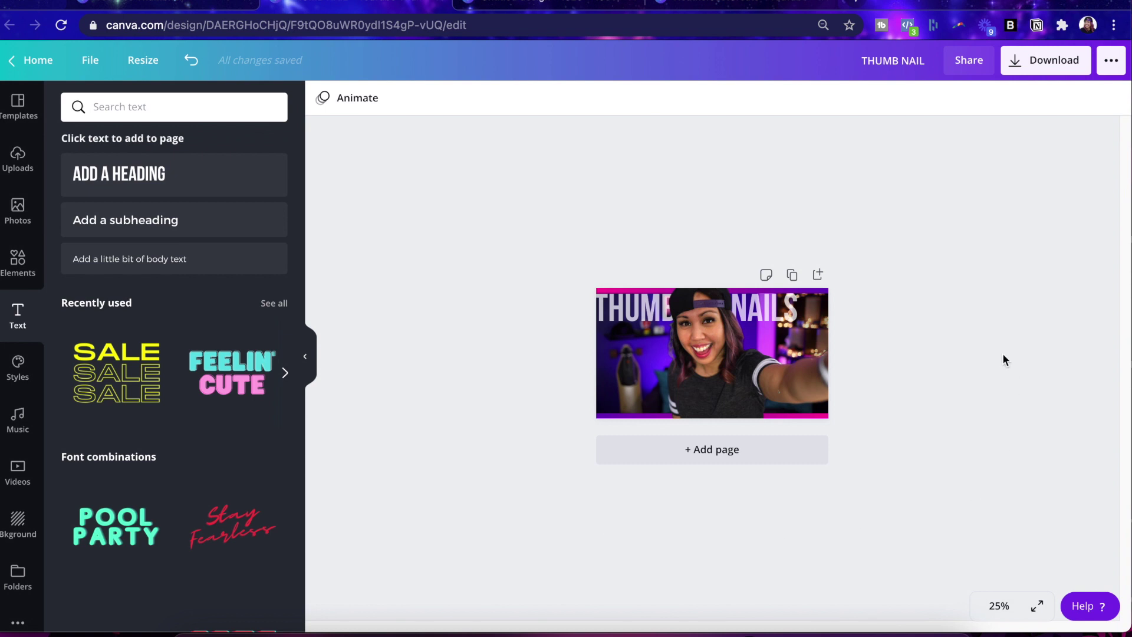
key(ctrl+plus)
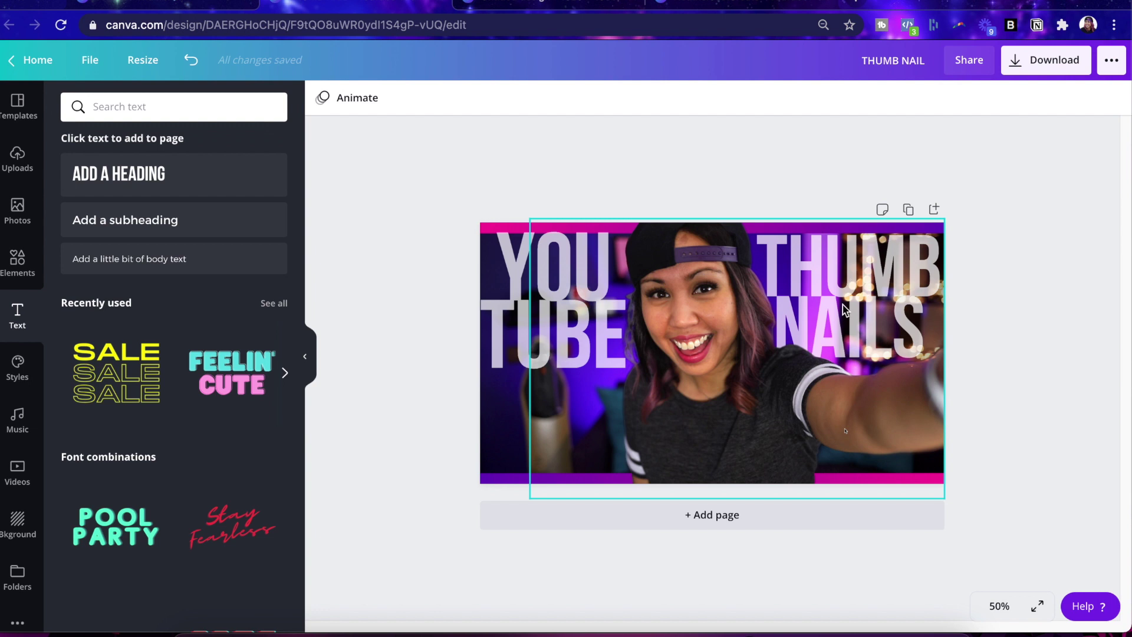
Search the text library for "canva"
click(419, 296)
click(190, 95)
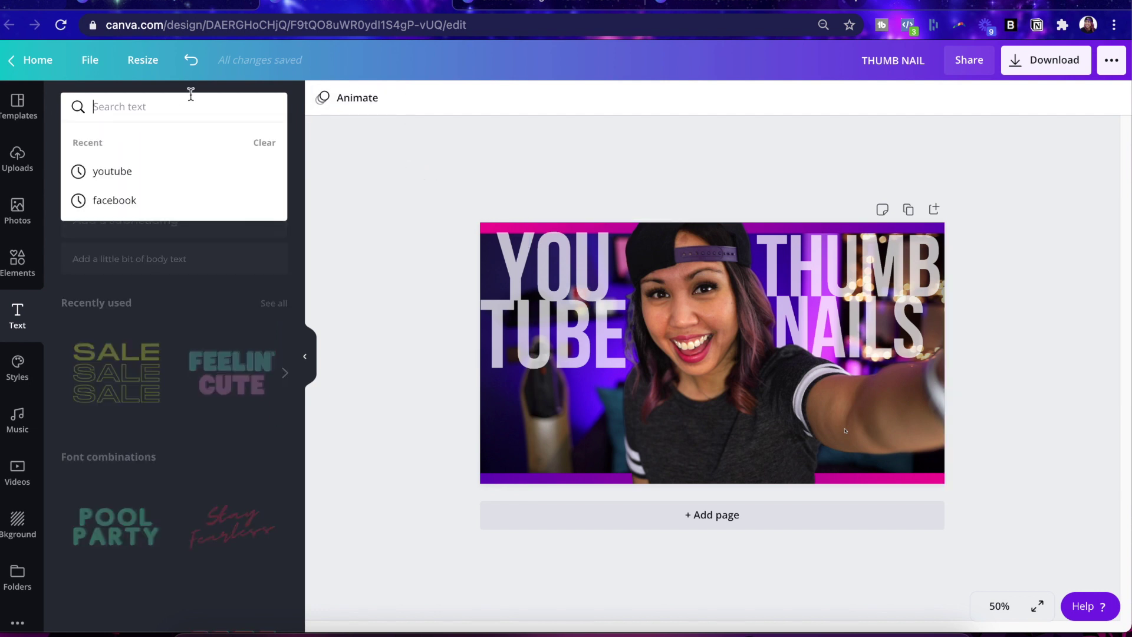
text(canv)
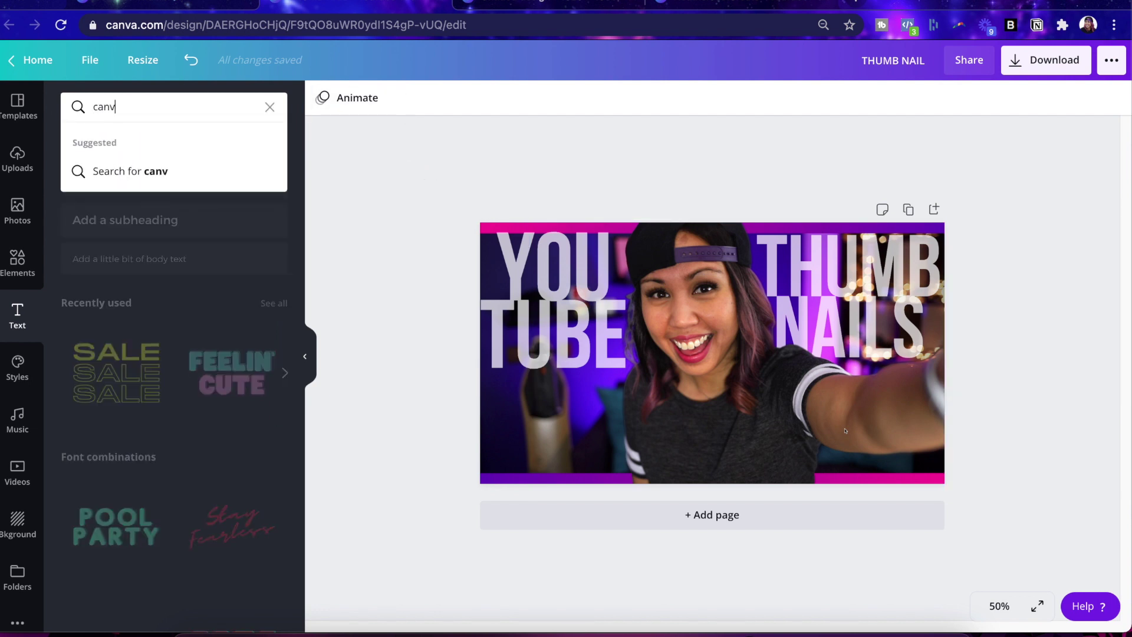
text(a)
key(Return)
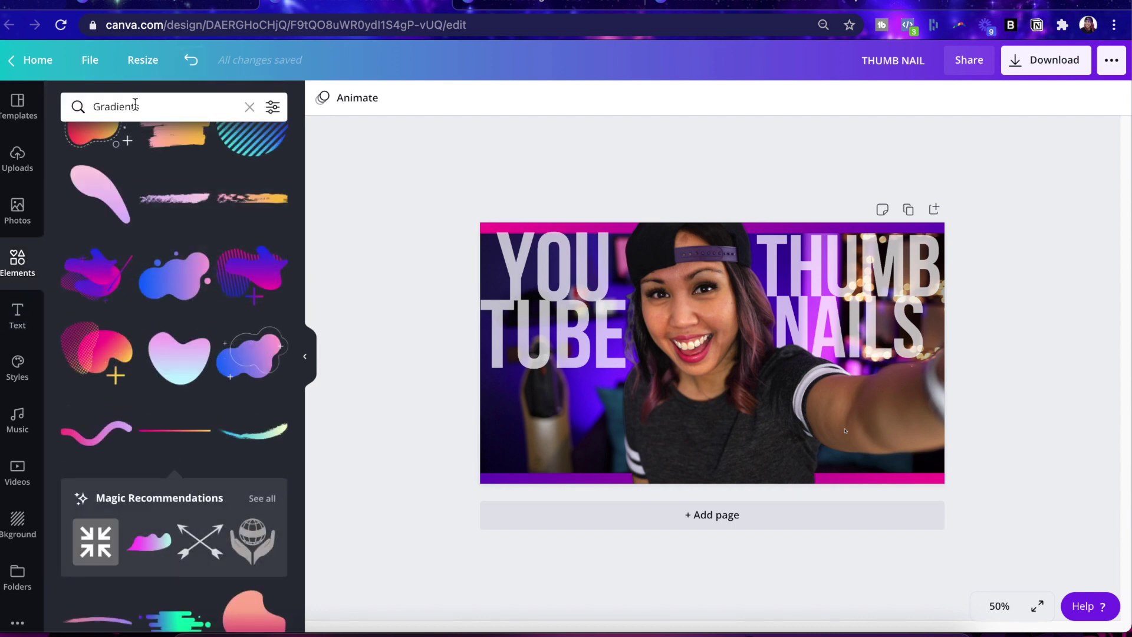
Search the elements for "canva" and place the teal Made in Canva ribbon, slightly scaled down, at the page's lower-left edge
click(135, 103)
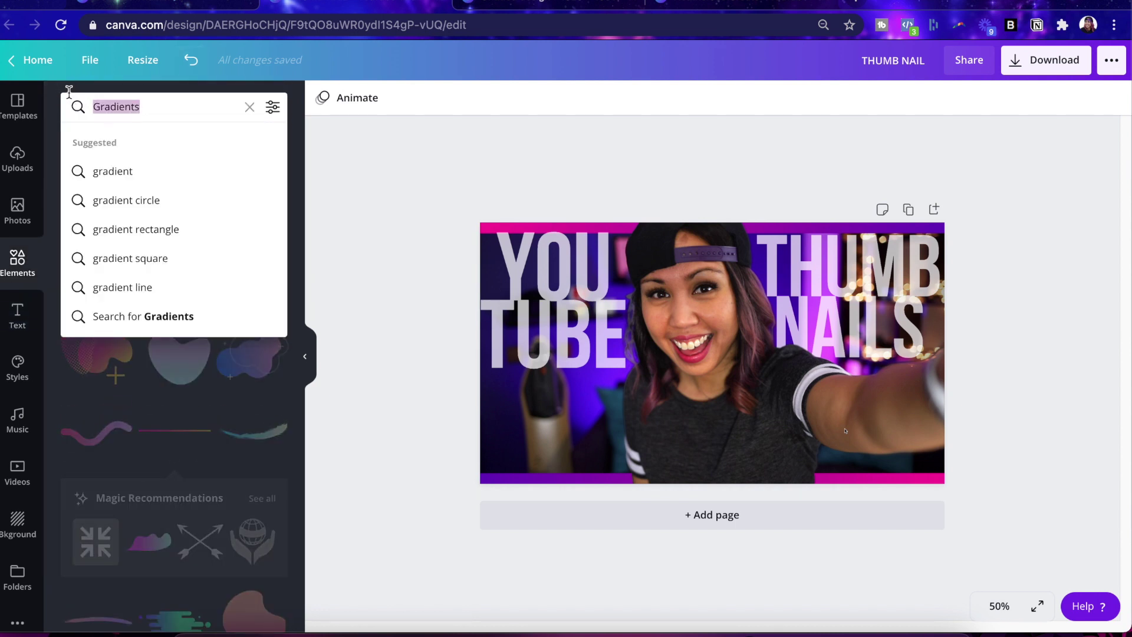
text(canva)
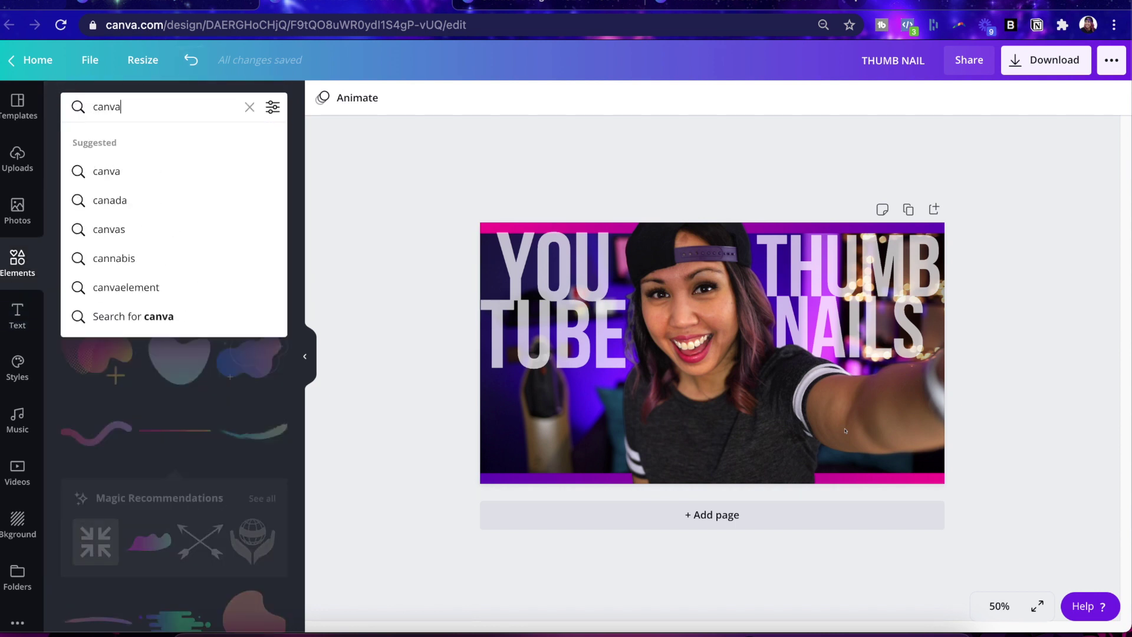
key(Return)
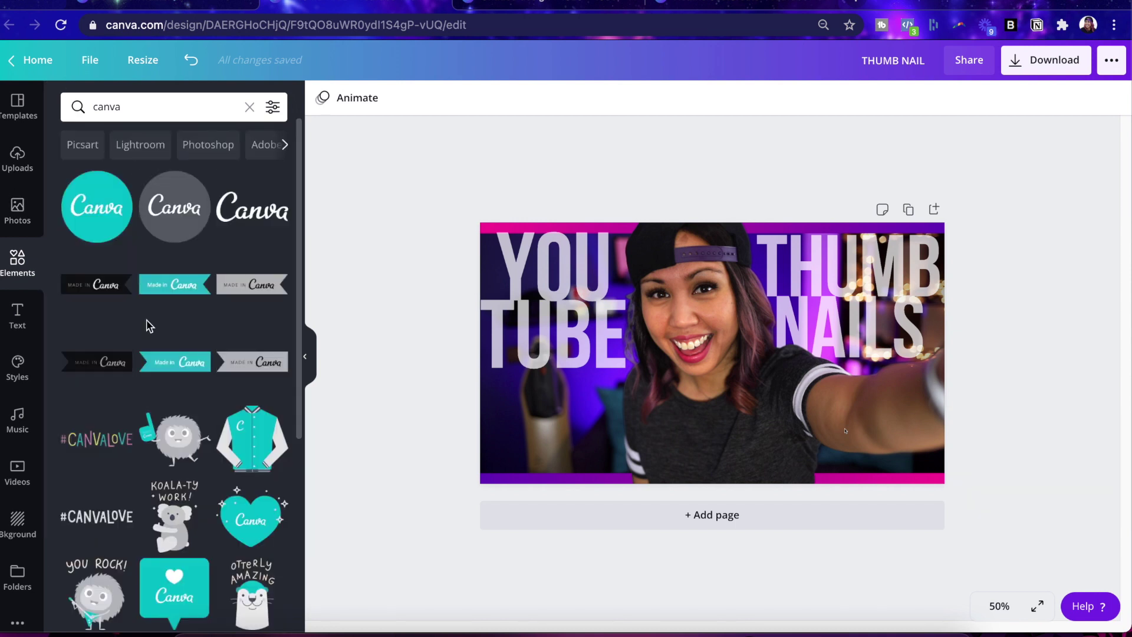
click(181, 287)
drag(672, 362, 524, 434)
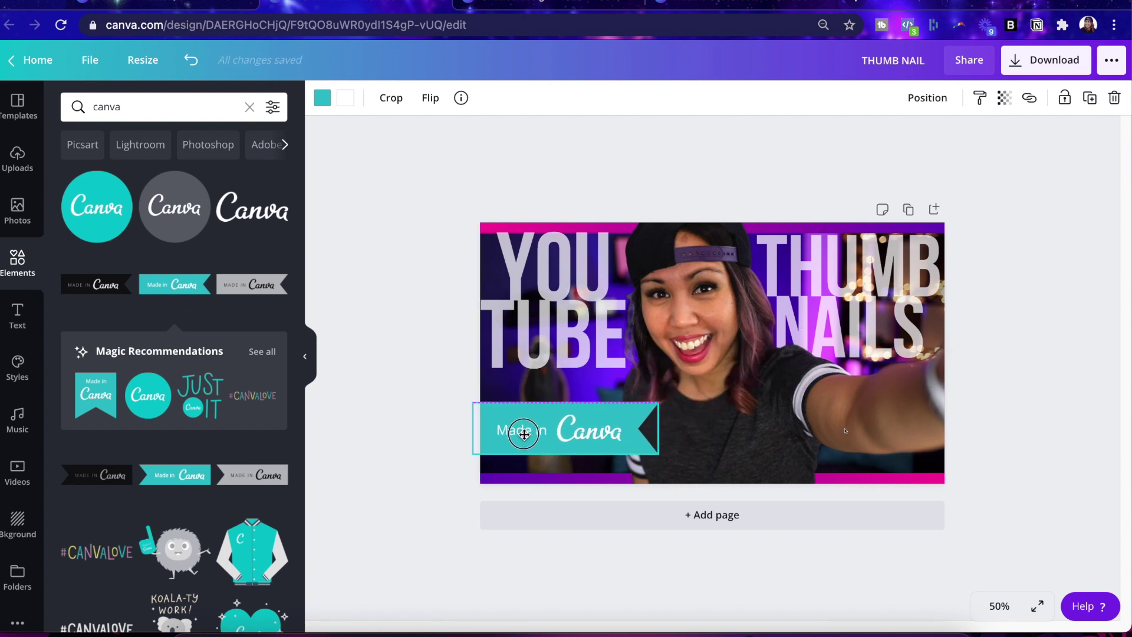
drag(657, 452, 632, 445)
Send the Made in Canva ribbon backward behind the cutout and shrink it so its notched end stops beside the person
click(927, 96)
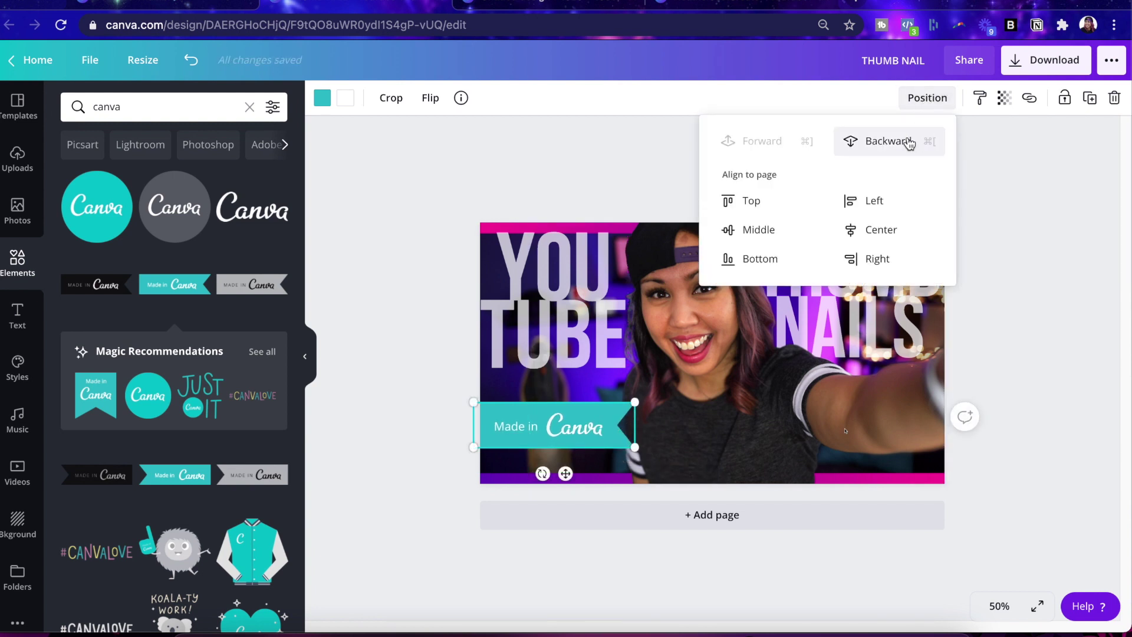
click(1021, 220)
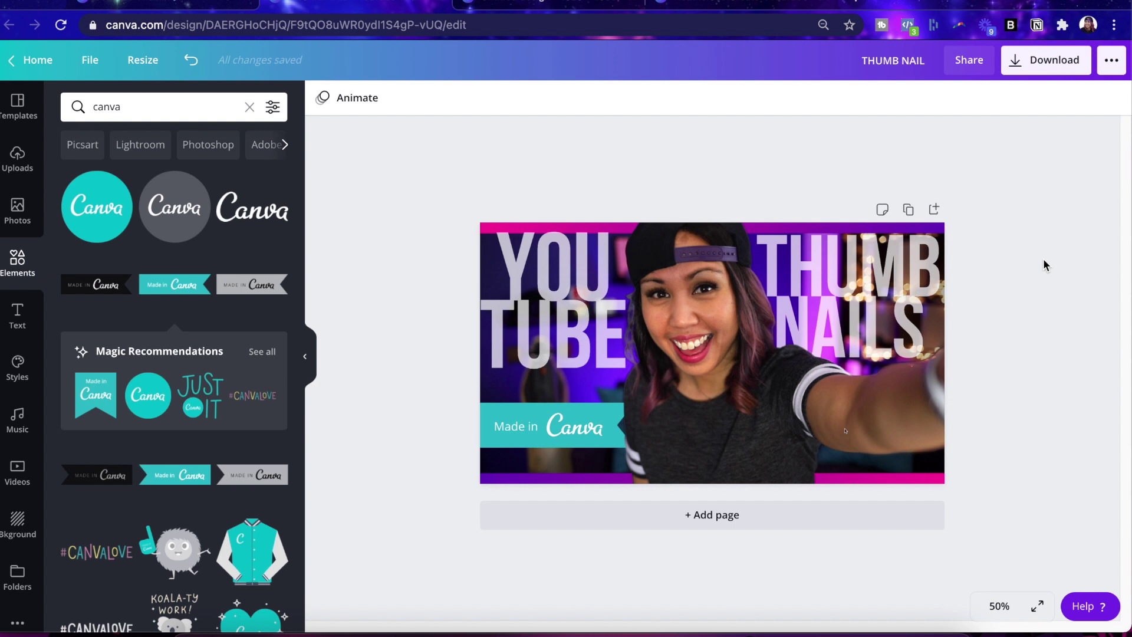
click(498, 412)
drag(636, 448, 619, 442)
click(1020, 325)
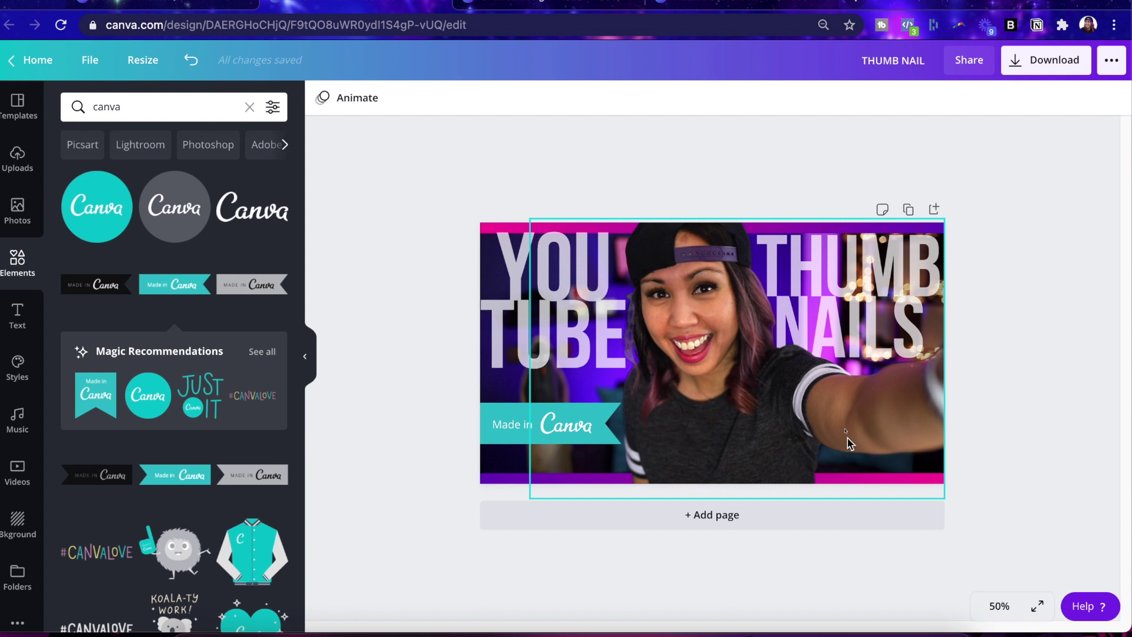
key(super+equal)
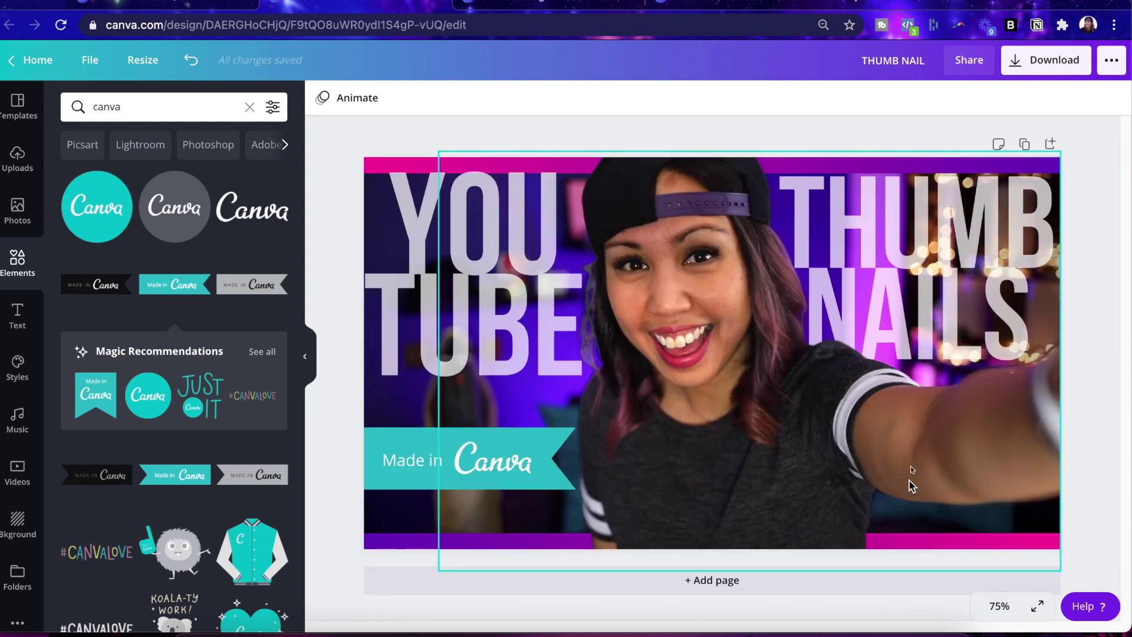